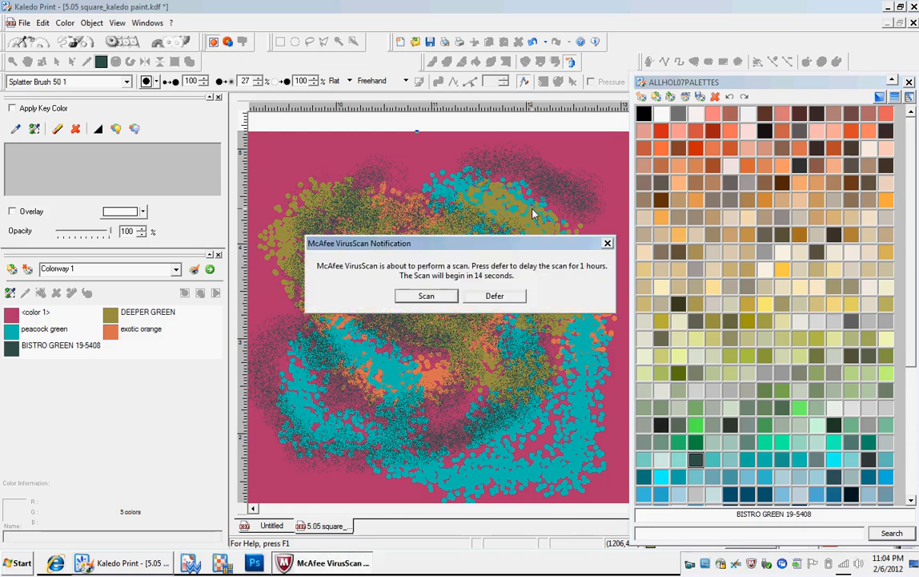
Defer the scheduled McAfee virus scan
{"action": "left_click", "coordinate": [497, 300]}
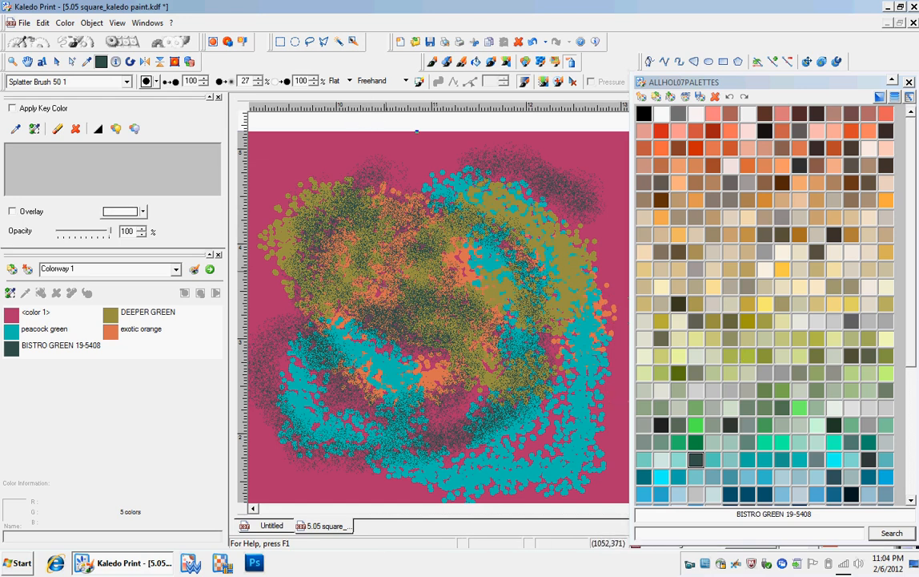
Apply the magenta <color 1> as a key color and turn on its overlay in yellow
{"action": "left_click", "coordinate": [33, 316]}
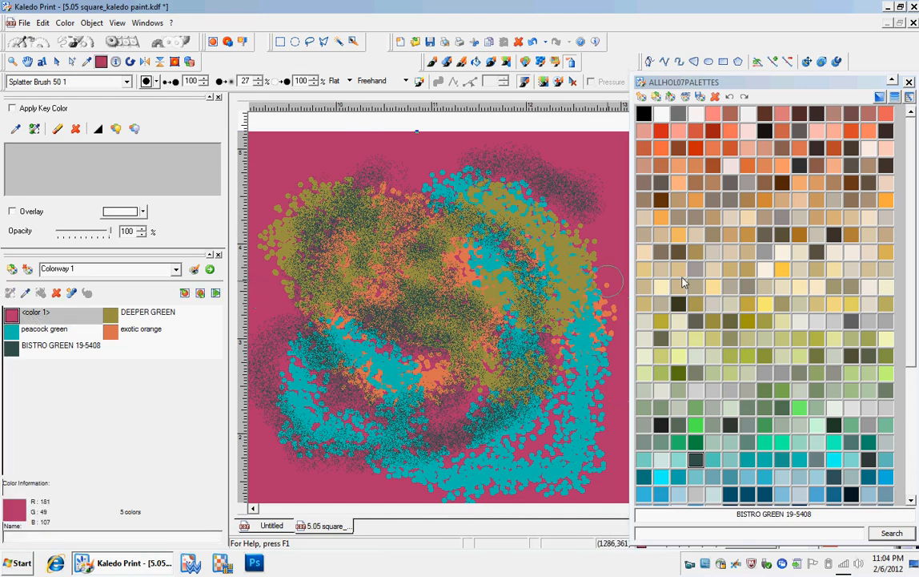
{"action": "left_click", "coordinate": [185, 294]}
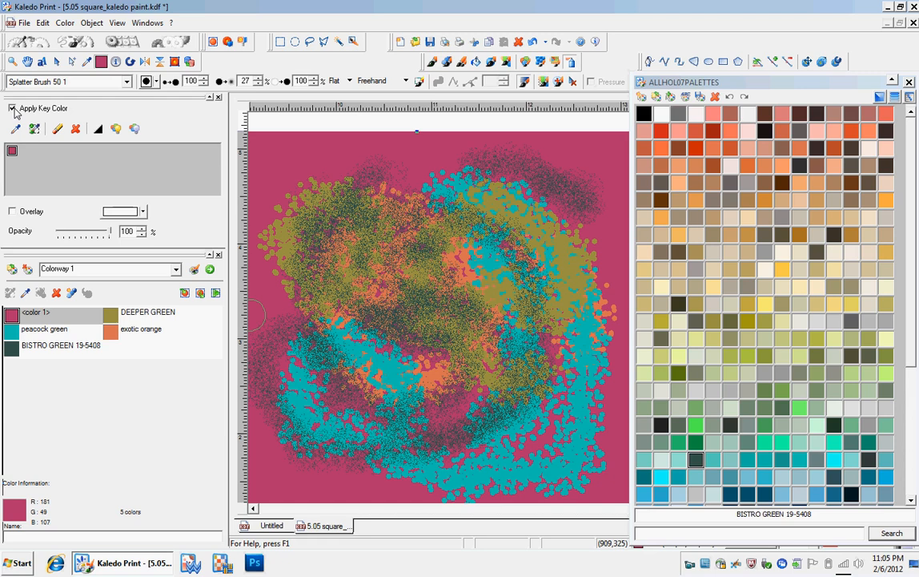
{"action": "left_click", "coordinate": [12, 212]}
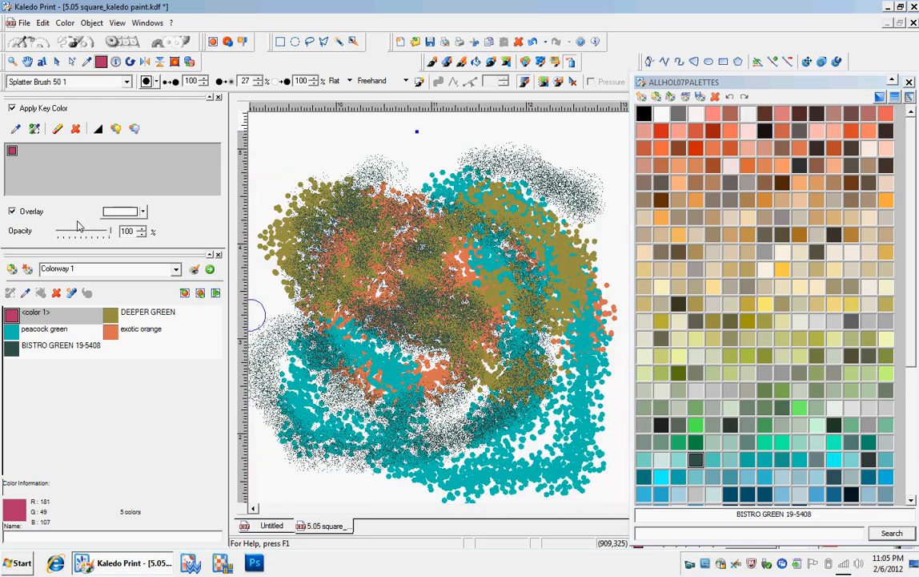
{"action": "left_click", "coordinate": [143, 211]}
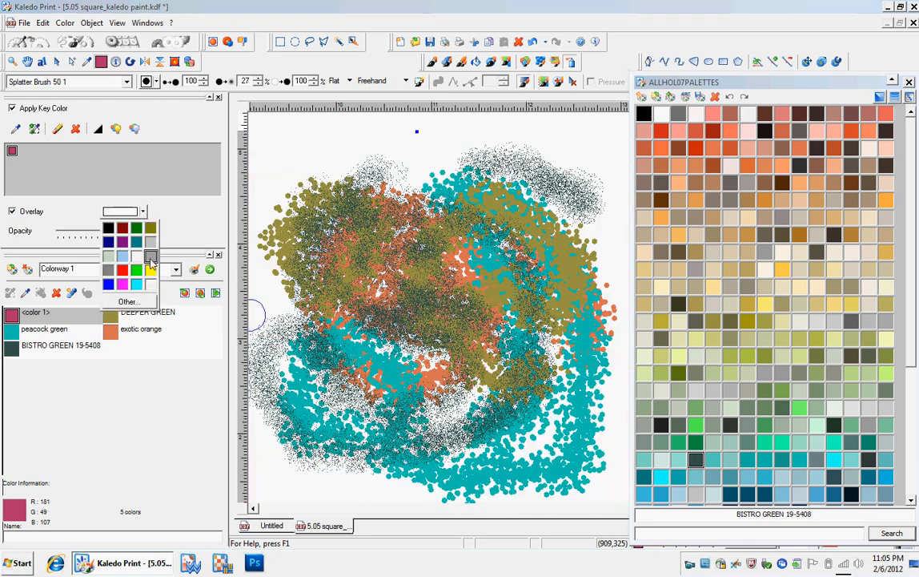
{"action": "left_click", "coordinate": [136, 248]}
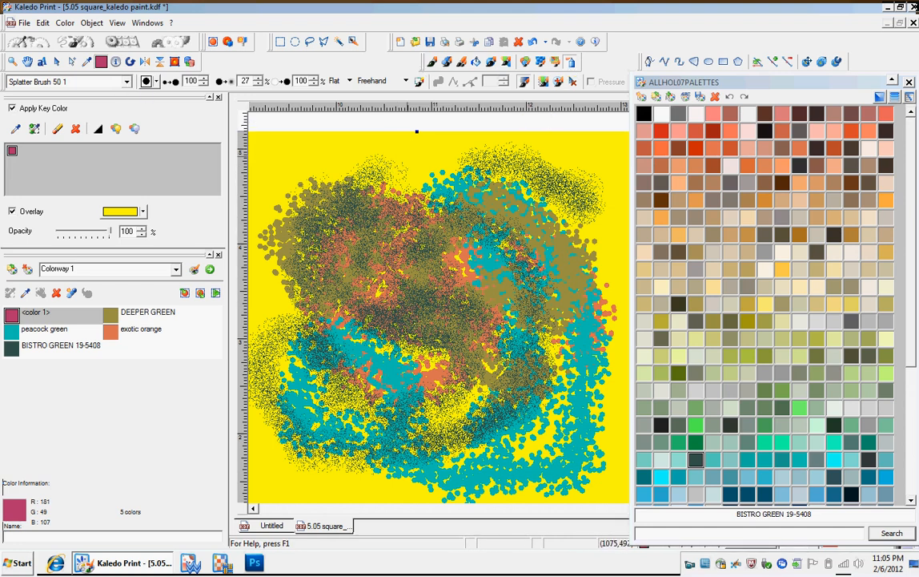
Splatter BISTRO GREEN 19-5408, peacock green and exotic orange around the edges of the yellow-highlighted background
{"action": "left_click", "coordinate": [56, 345]}
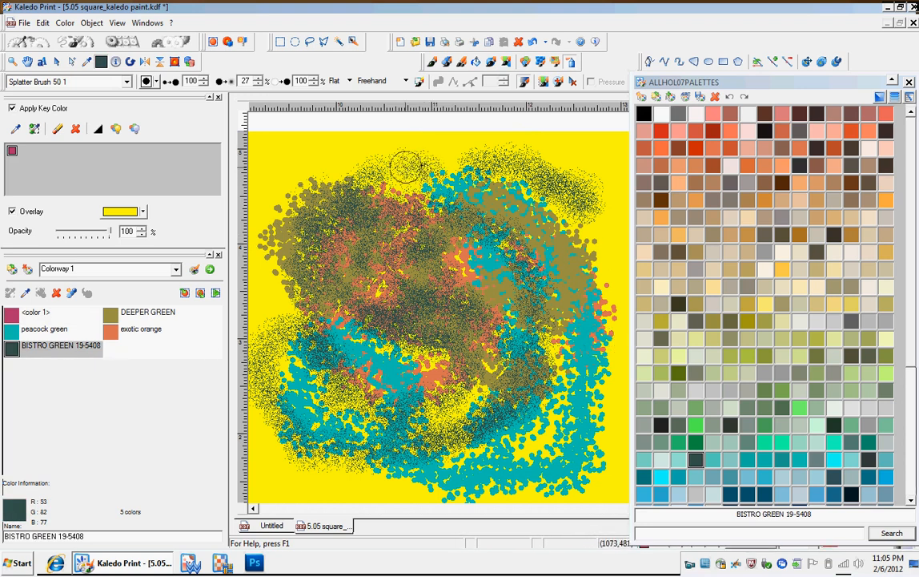
{"action": "mouse_move", "coordinate": [327, 153]}
{"action": "left_mouse_down"}
{"action": "mouse_move", "coordinate": [260, 288]}
{"action": "mouse_move", "coordinate": [276, 404]}
{"action": "mouse_move", "coordinate": [425, 416]}
{"action": "mouse_move", "coordinate": [484, 206]}
{"action": "left_mouse_up"}
{"action": "mouse_move", "coordinate": [550, 238]}
{"action": "left_mouse_down"}
{"action": "mouse_move", "coordinate": [612, 302]}
{"action": "mouse_move", "coordinate": [614, 320]}
{"action": "left_mouse_up"}
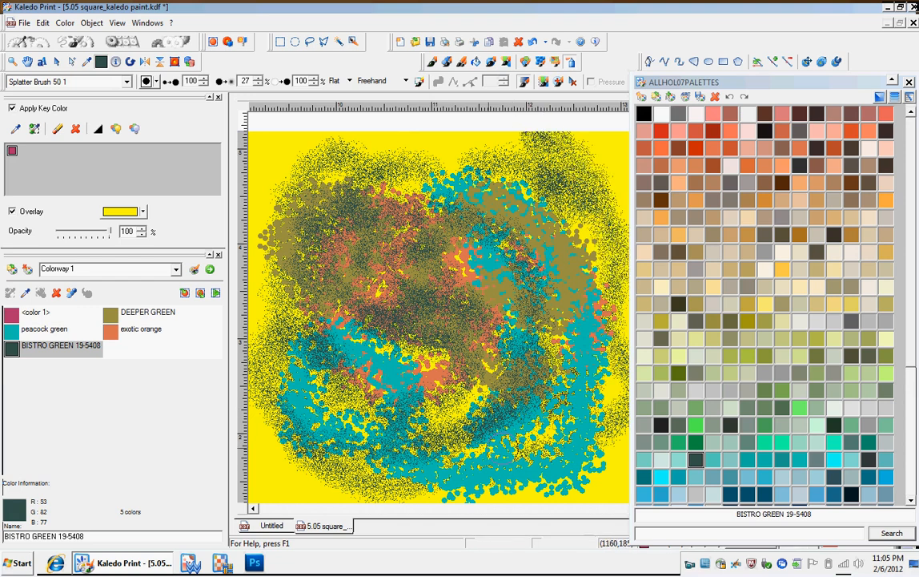
{"action": "left_click", "coordinate": [36, 329]}
{"action": "mouse_move", "coordinate": [404, 132]}
{"action": "left_mouse_down"}
{"action": "mouse_move", "coordinate": [290, 165]}
{"action": "mouse_move", "coordinate": [254, 156]}
{"action": "mouse_move", "coordinate": [425, 148]}
{"action": "mouse_move", "coordinate": [544, 192]}
{"action": "mouse_move", "coordinate": [609, 466]}
{"action": "mouse_move", "coordinate": [296, 436]}
{"action": "mouse_move", "coordinate": [262, 448]}
{"action": "mouse_move", "coordinate": [292, 356]}
{"action": "left_mouse_up"}
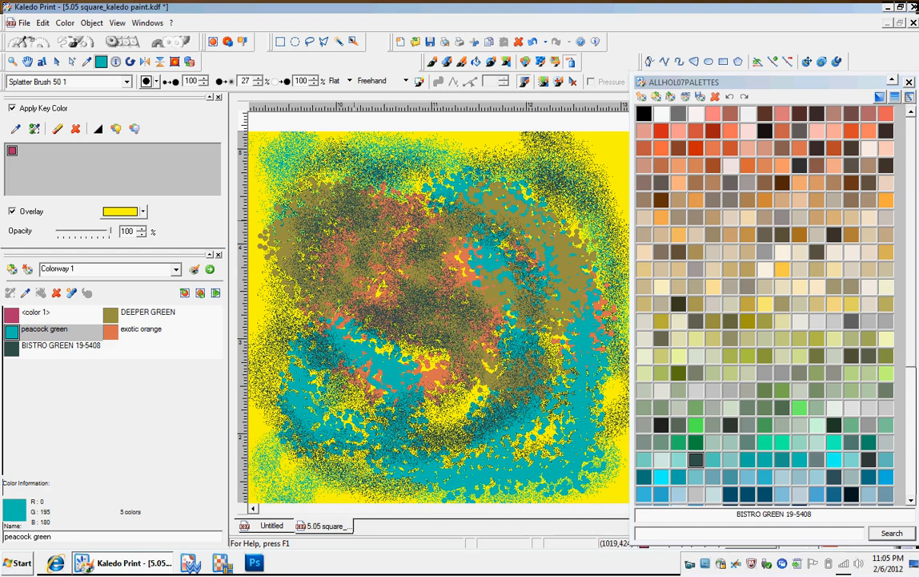
{"action": "left_click", "coordinate": [136, 329]}
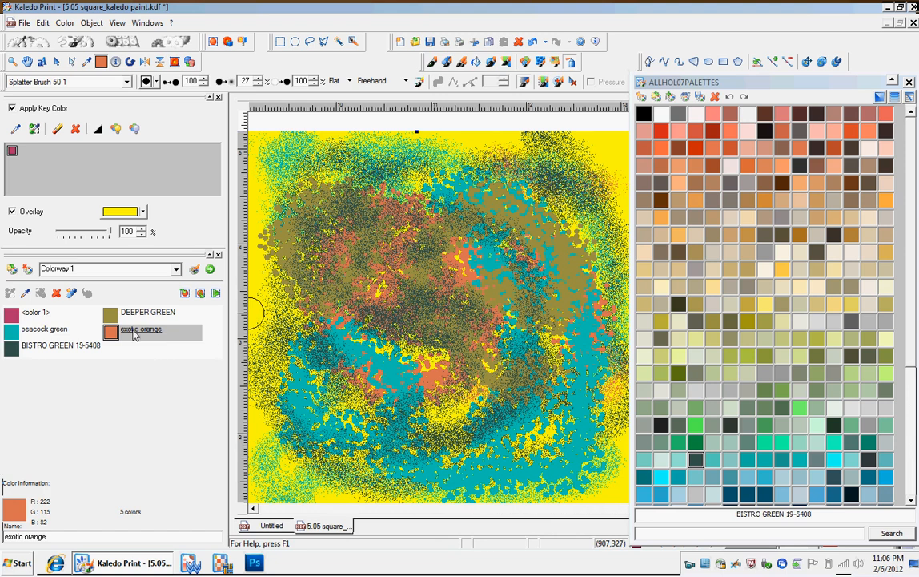
Add DEEPER GREEN as a key color and deactivate the magenta <color 1> key color
{"action": "left_click", "coordinate": [160, 314]}
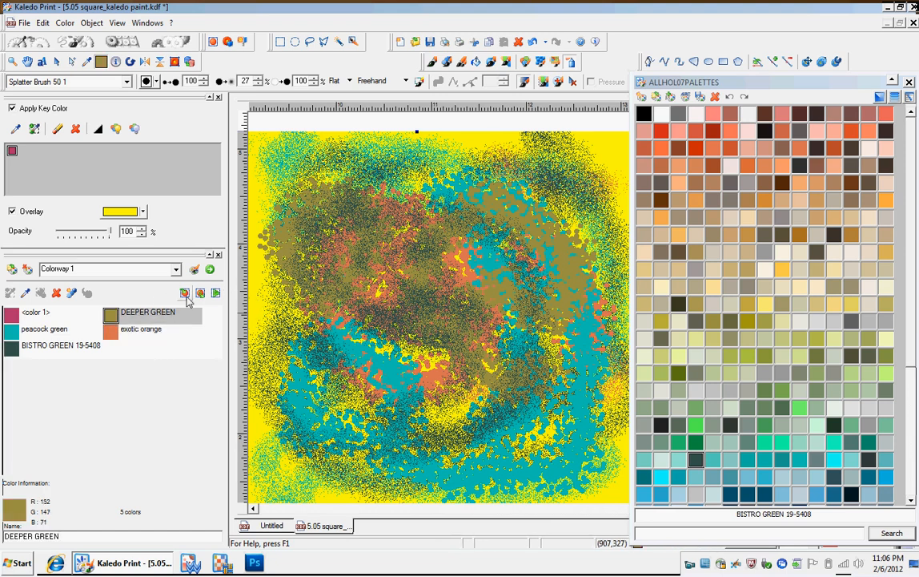
{"action": "left_click", "coordinate": [184, 294]}
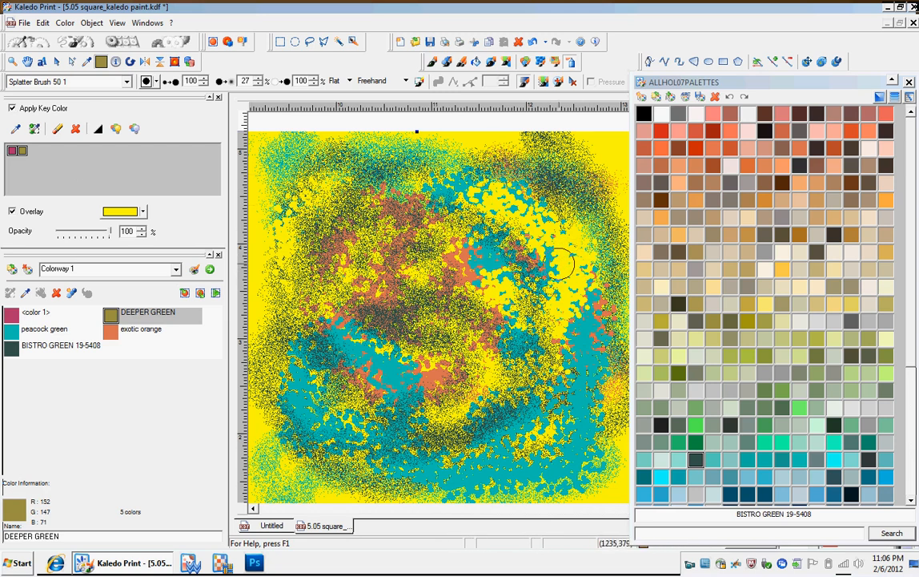
{"action": "left_click", "coordinate": [12, 151]}
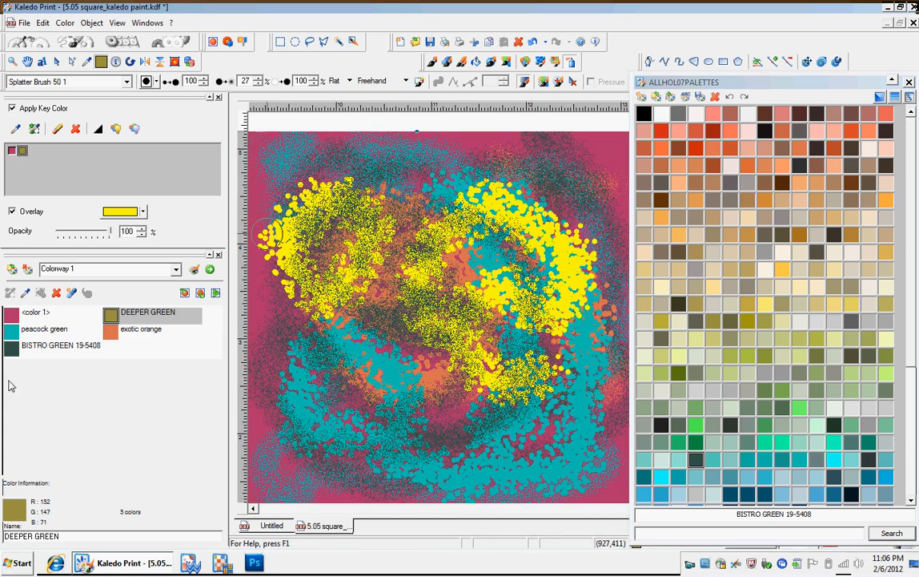
Splatter exotic orange and peacock green over the DEEPER GREEN areas, with the overlay turned off
{"action": "left_click", "coordinate": [138, 330]}
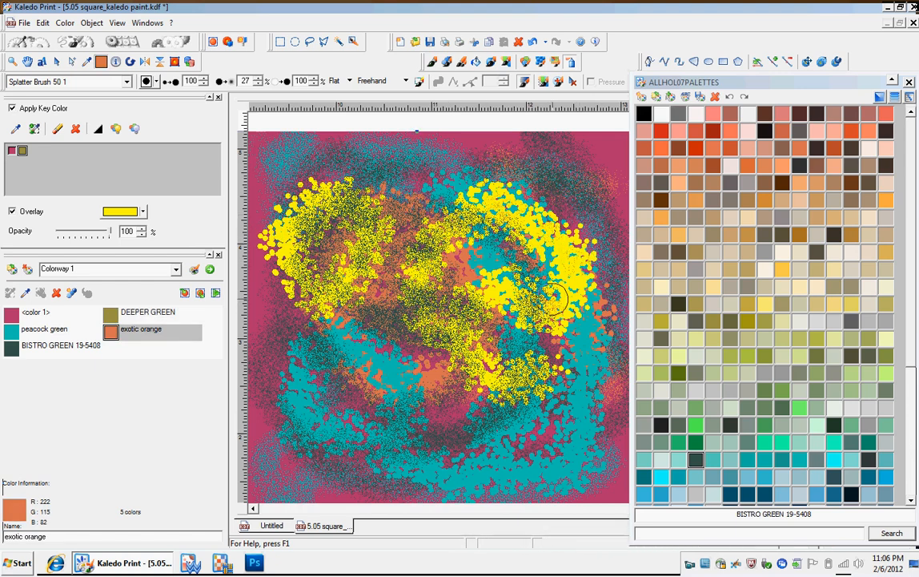
{"action": "left_click", "coordinate": [12, 211]}
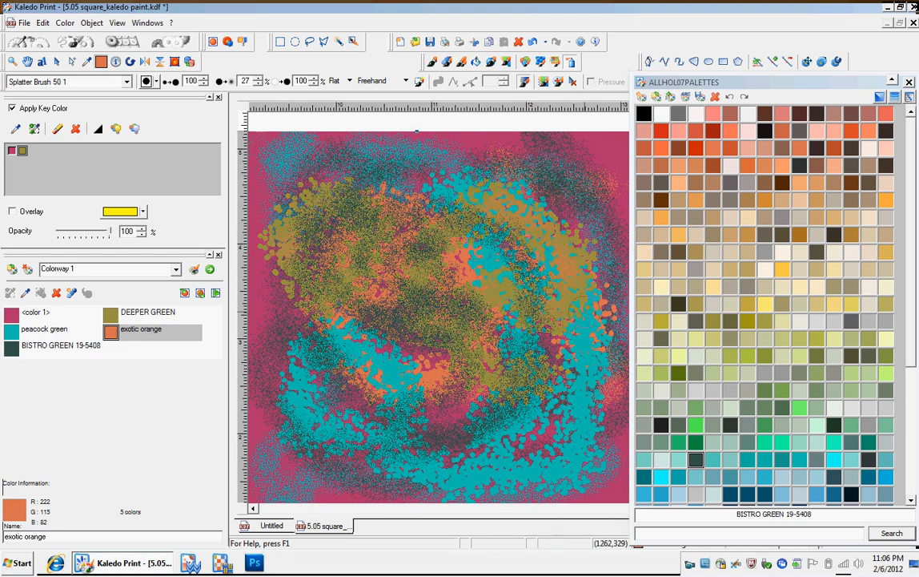
{"action": "left_click", "coordinate": [44, 328]}
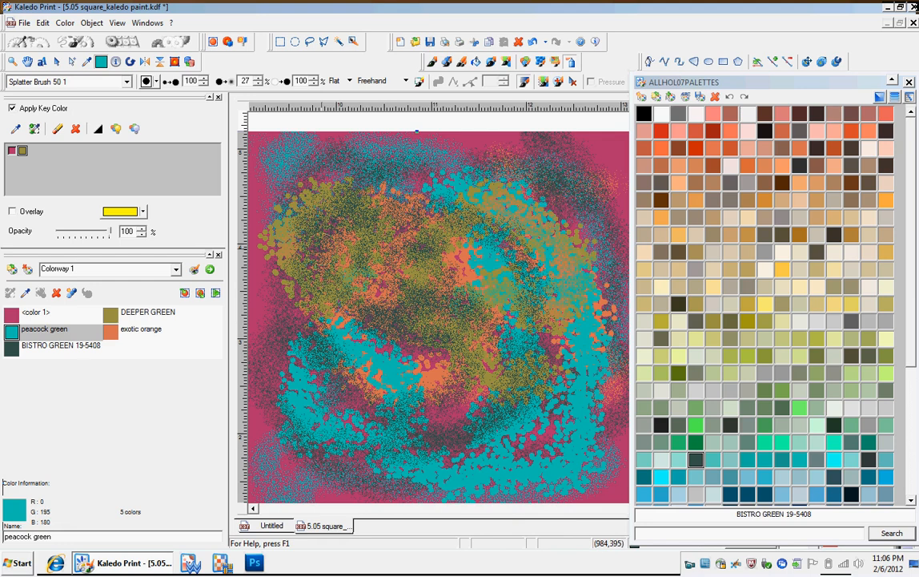
Sample exotic orange from the artwork as a key color, and add BISTRO GREEN and peacock green by sampling an area across the design
{"action": "scroll", "coordinate": [324, 253], "scroll_direction": "up", "scroll_amount": 1}
{"action": "left_click", "coordinate": [15, 128]}
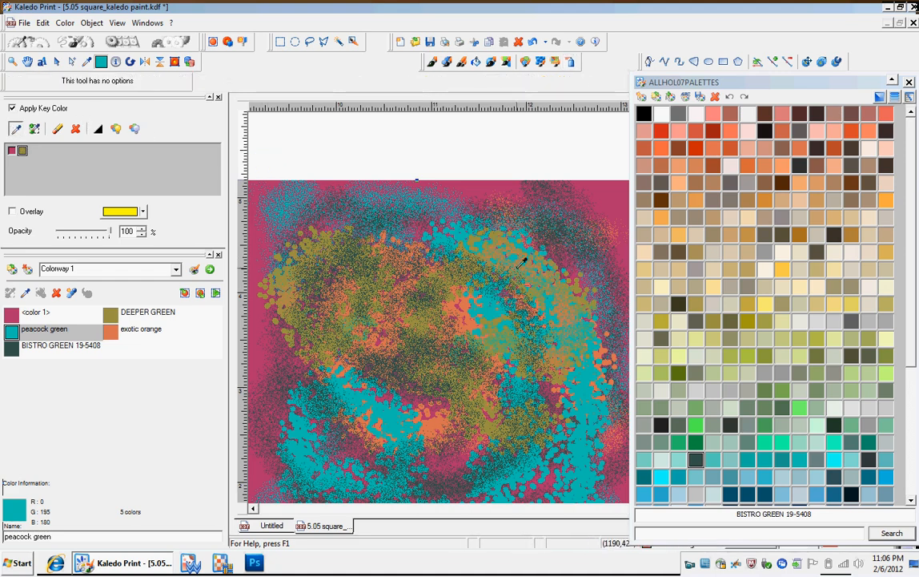
{"action": "left_click", "coordinate": [464, 303]}
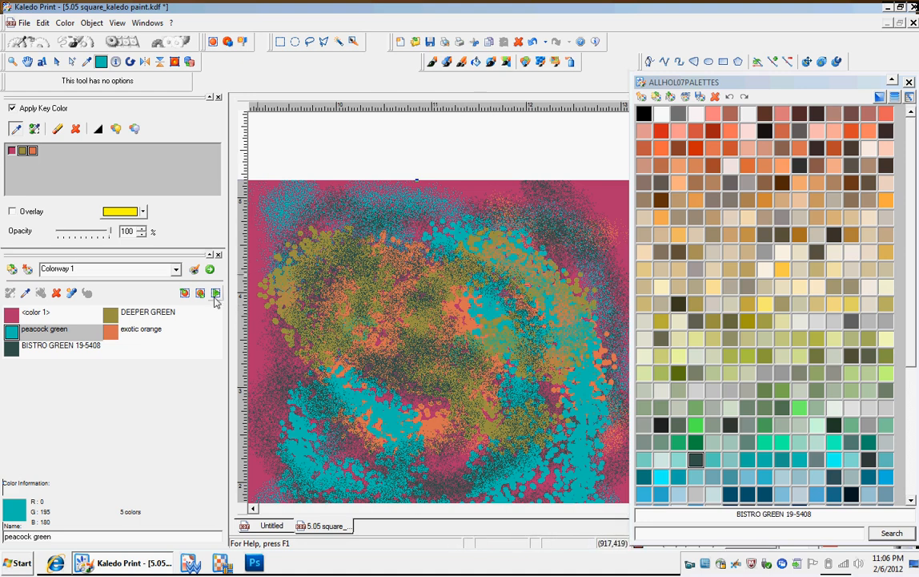
{"action": "left_click", "coordinate": [34, 128]}
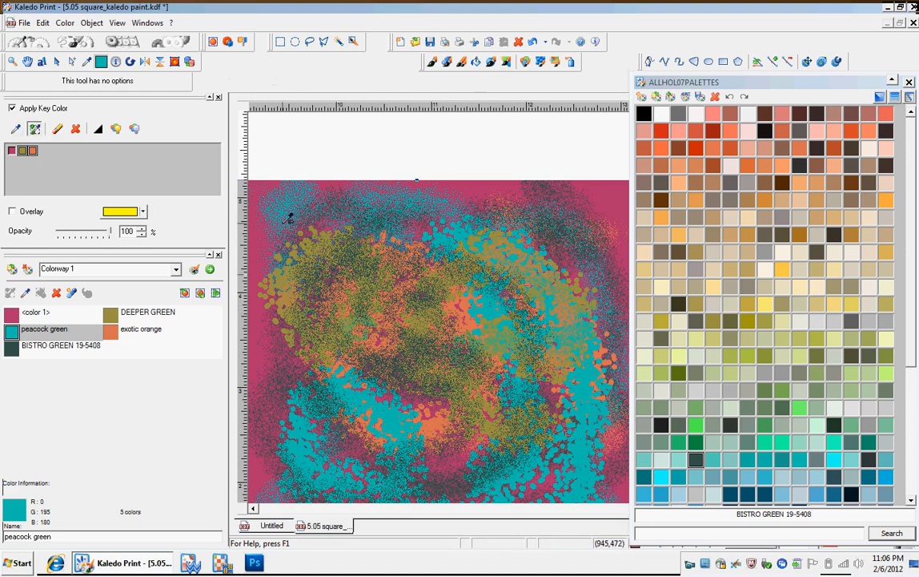
{"action": "left_click_drag", "start_coordinate": [277, 210], "coordinate": [525, 398]}
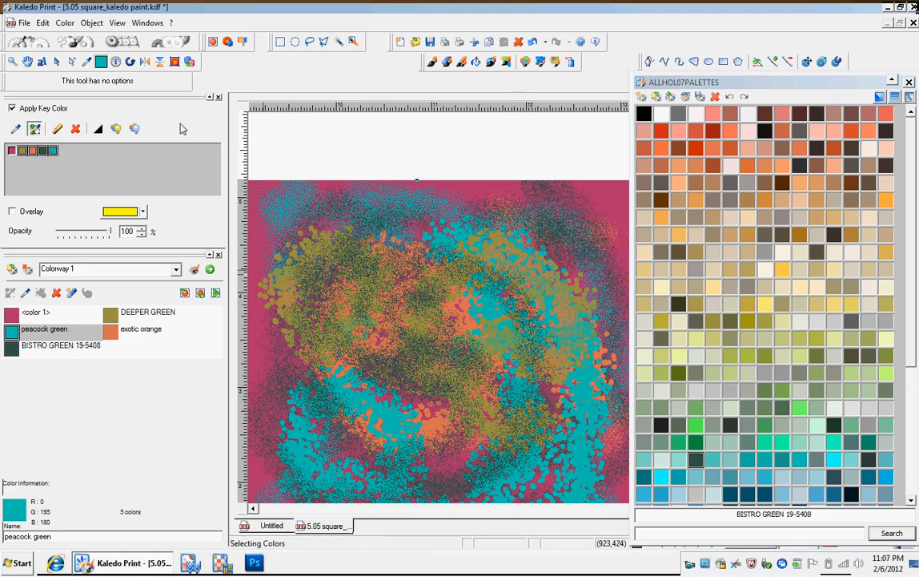
Invert the key colors, turn the yellow overlay on and return to the Splatter Brush
{"action": "left_click", "coordinate": [100, 129]}
{"action": "left_click", "coordinate": [12, 212]}
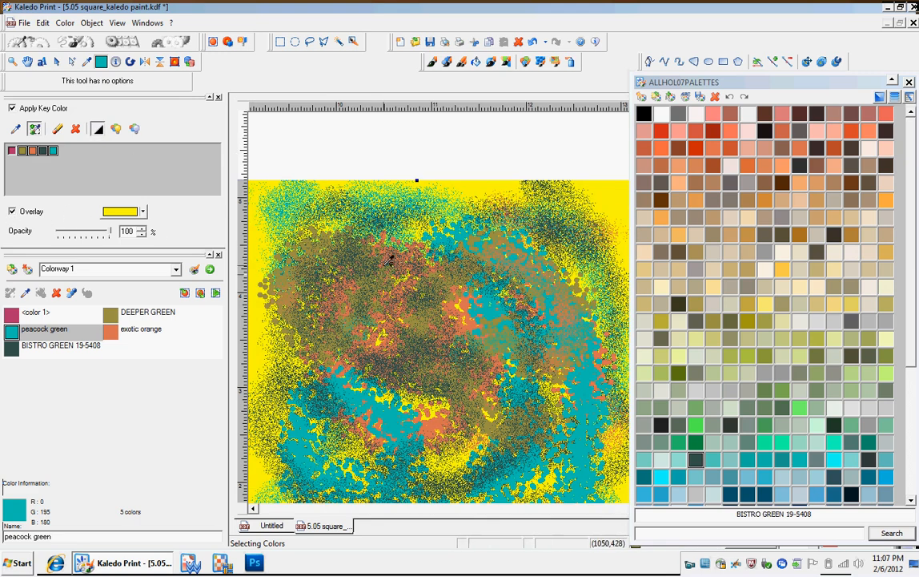
{"action": "right_click", "coordinate": [478, 197]}
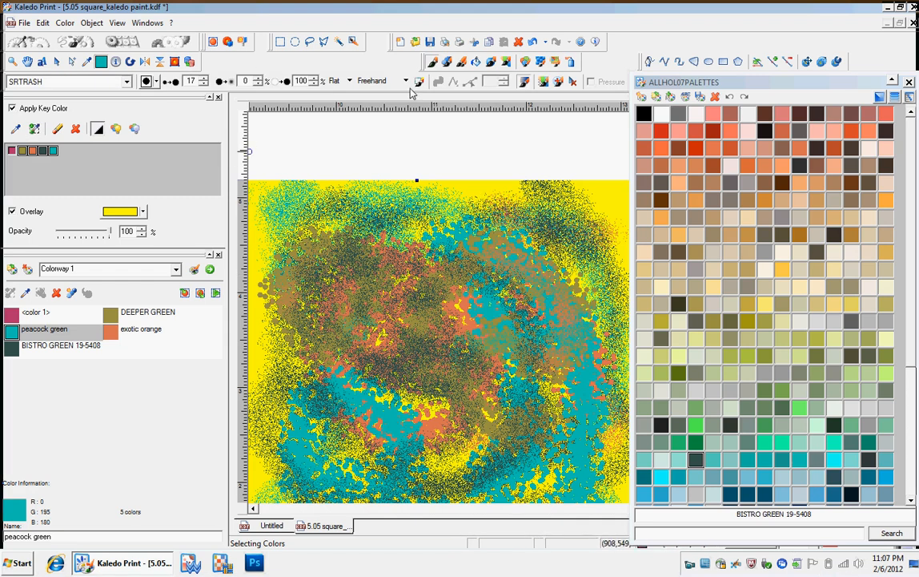
{"action": "left_click", "coordinate": [508, 61]}
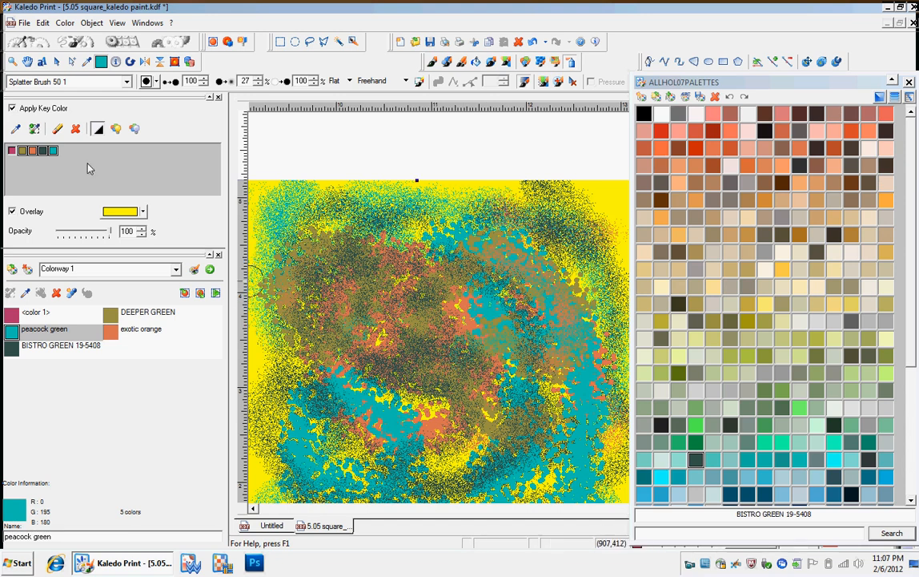
Splatter exotic orange over the highlighted background around the design and turn off the overlay
{"action": "left_click", "coordinate": [141, 330]}
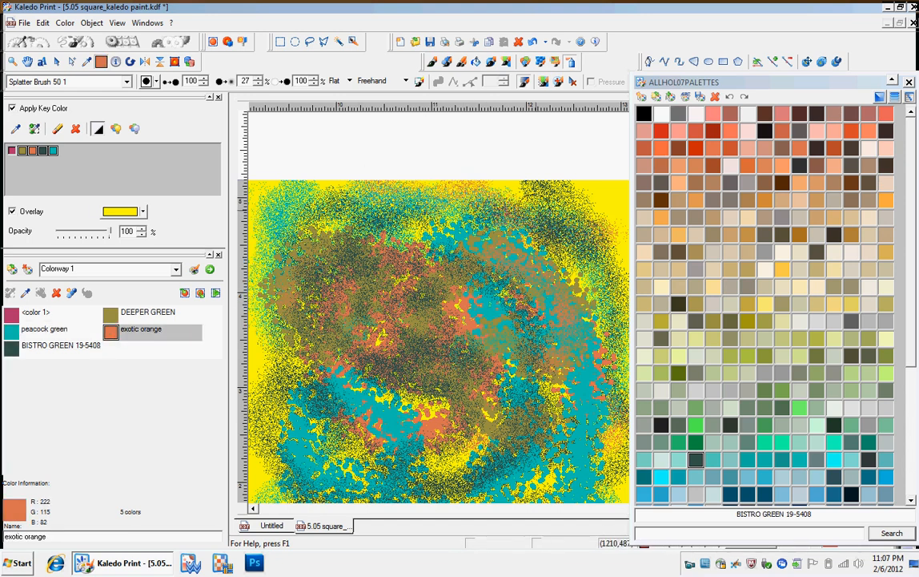
{"action": "mouse_move", "coordinate": [272, 362]}
{"action": "left_mouse_down"}
{"action": "mouse_move", "coordinate": [382, 391]}
{"action": "mouse_move", "coordinate": [445, 448]}
{"action": "mouse_move", "coordinate": [350, 447]}
{"action": "mouse_move", "coordinate": [321, 502]}
{"action": "left_mouse_up"}
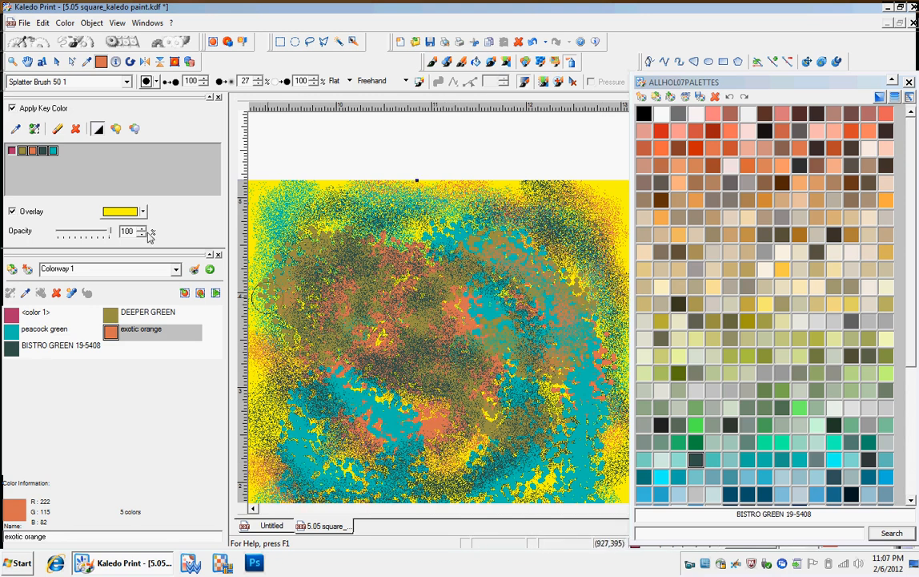
{"action": "left_click", "coordinate": [12, 213]}
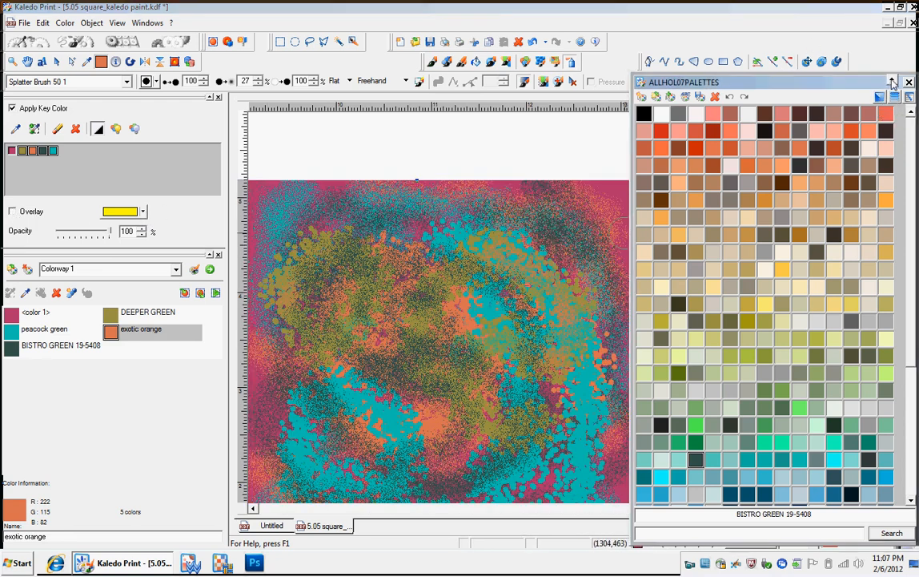
Move and collapse the ALLHOL07PALETTES window, and bring the Splatter Brush settings window fully into view
{"action": "left_click_drag", "start_coordinate": [723, 82], "coordinate": [708, 39]}
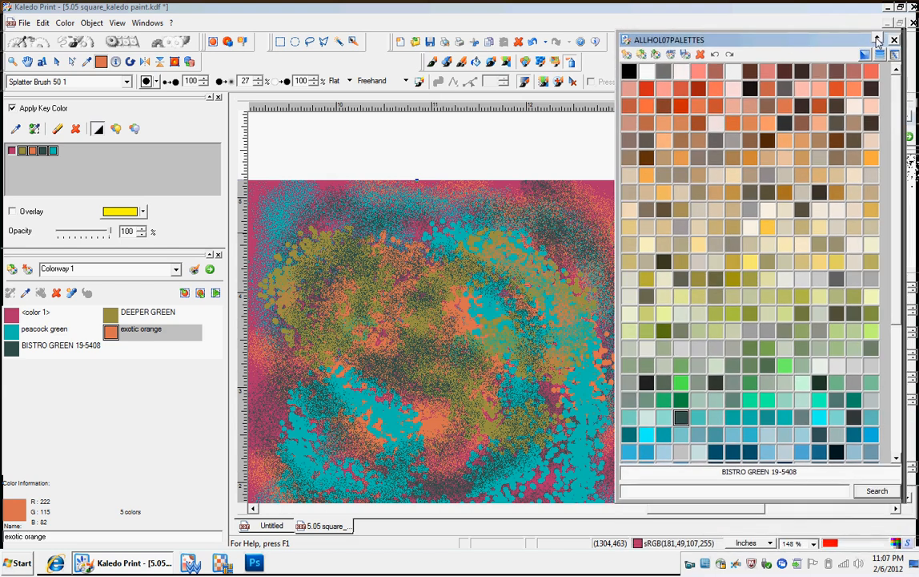
{"action": "left_click_drag", "start_coordinate": [856, 42], "coordinate": [873, 38]}
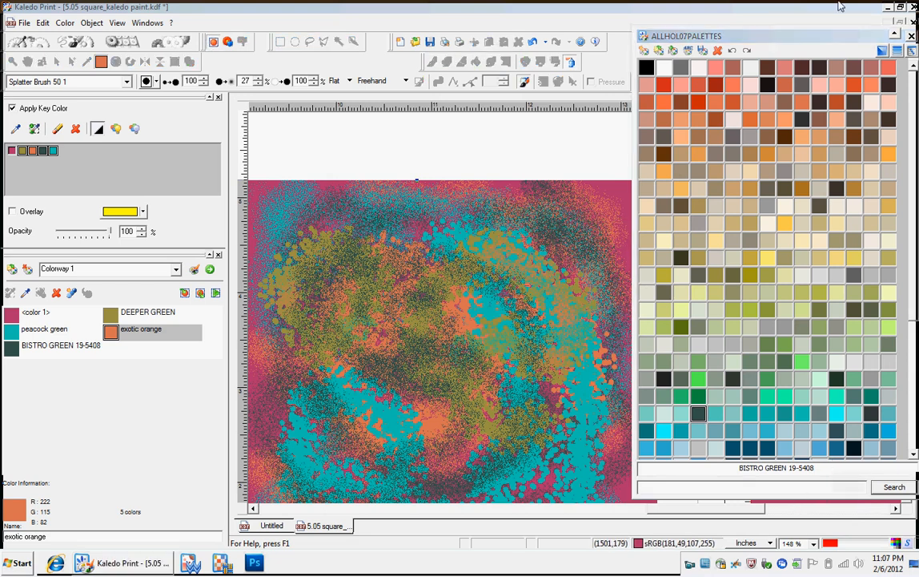
{"action": "left_click", "coordinate": [894, 35]}
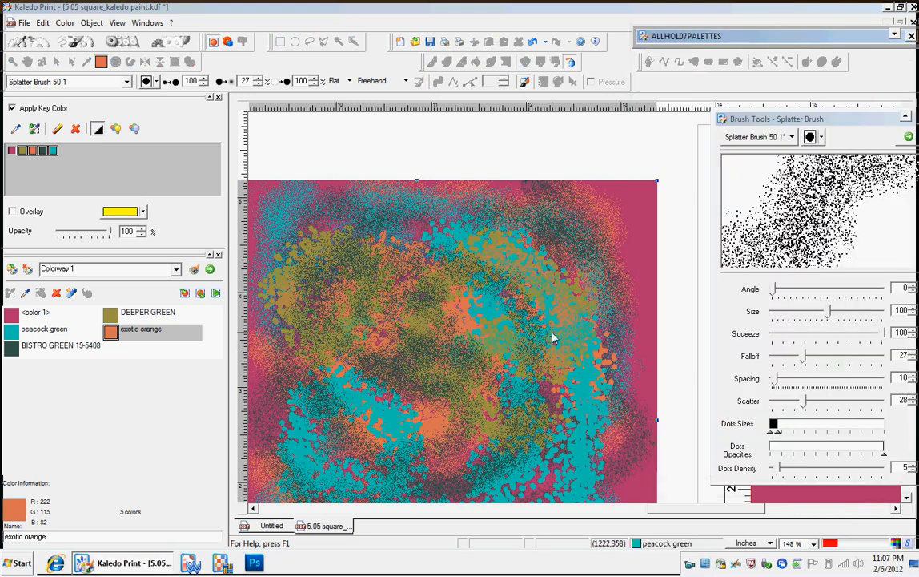
{"action": "left_click_drag", "start_coordinate": [835, 125], "coordinate": [788, 101]}
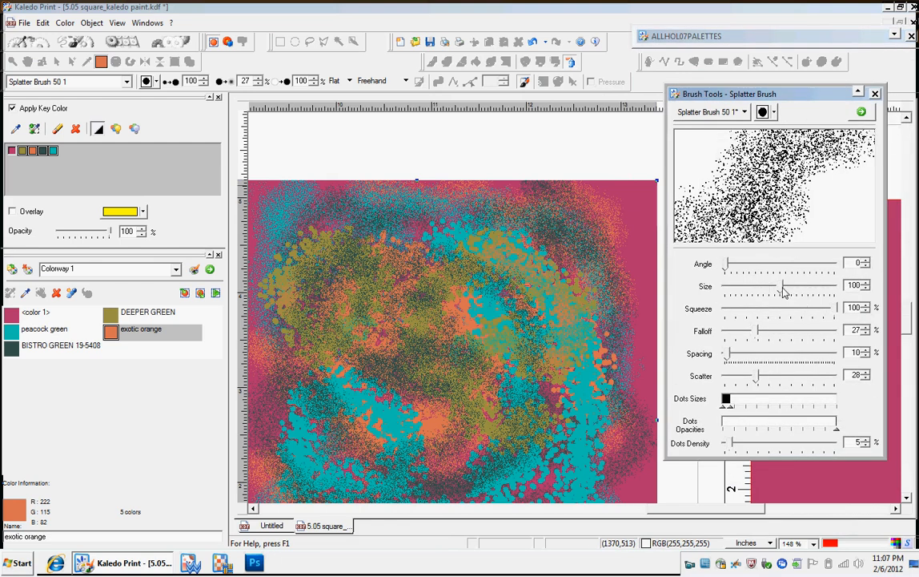
Set the Splatter Brush falloff to 86% and scatter to 68, and reduce the dot size range to its minimum
{"action": "left_click_drag", "start_coordinate": [755, 335], "coordinate": [823, 336]}
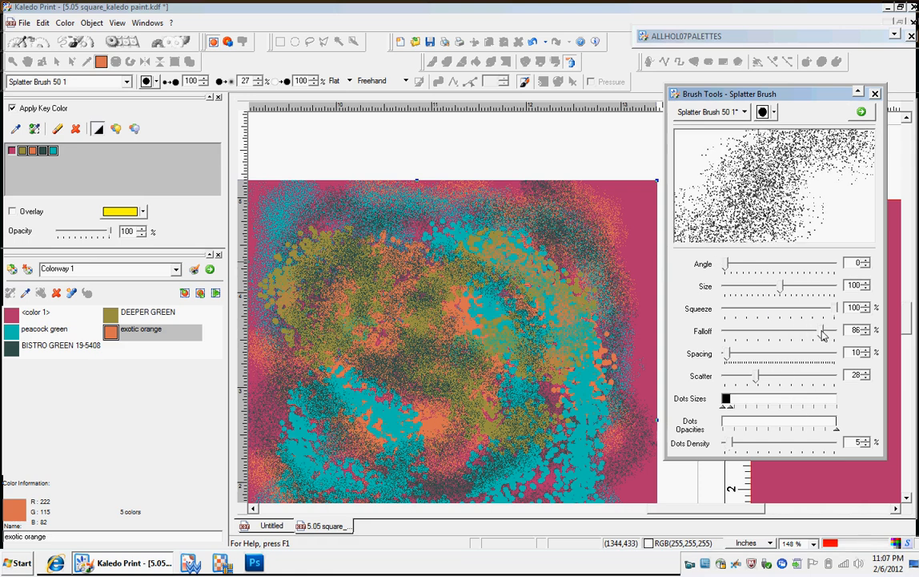
{"action": "left_click_drag", "start_coordinate": [759, 380], "coordinate": [735, 390]}
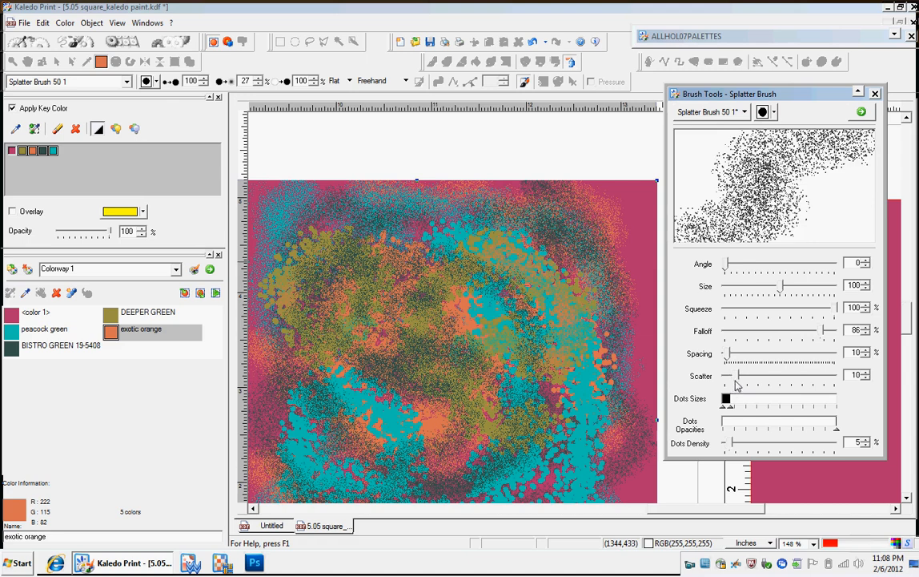
{"action": "left_click_drag", "start_coordinate": [736, 376], "coordinate": [801, 376]}
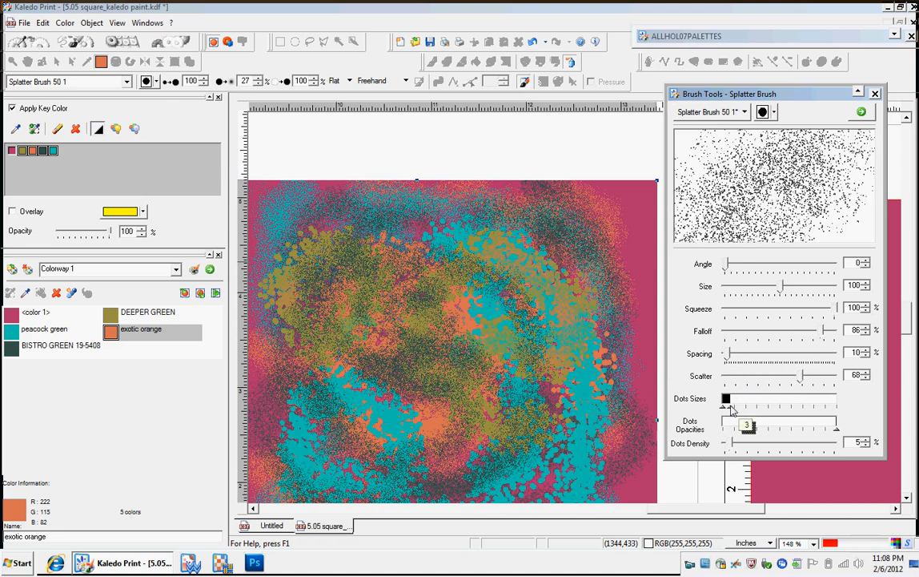
{"action": "left_click_drag", "start_coordinate": [731, 410], "coordinate": [724, 409]}
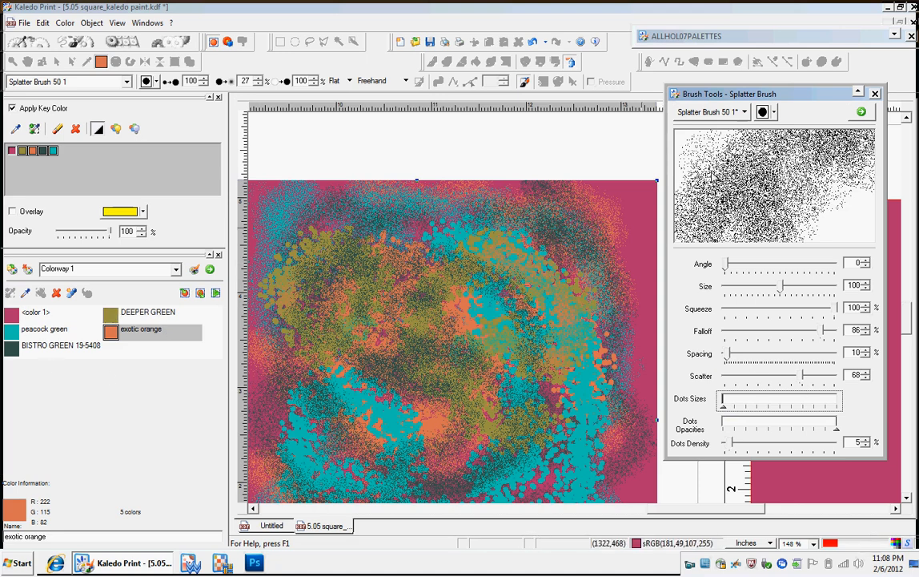
{"action": "mouse_move", "coordinate": [769, 92]}
{"action": "left_mouse_down"}
{"action": "mouse_move", "coordinate": [664, 128]}
{"action": "mouse_move", "coordinate": [775, 84]}
{"action": "left_mouse_up"}
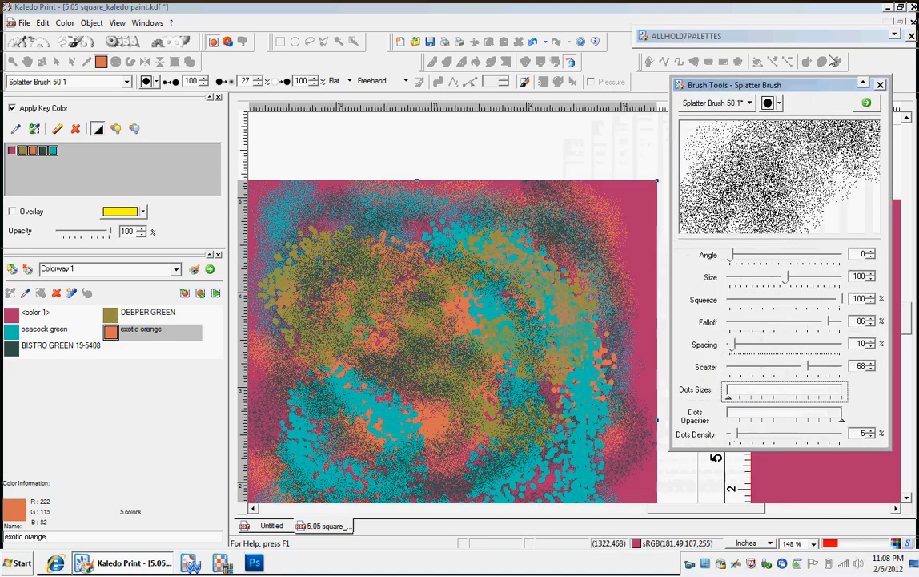
Add BLEACHED LIME 11-0609 from the ALLHOL07PALETTES palette to Colorway 1 and turn off the key color inversion
{"action": "left_click", "coordinate": [896, 35]}
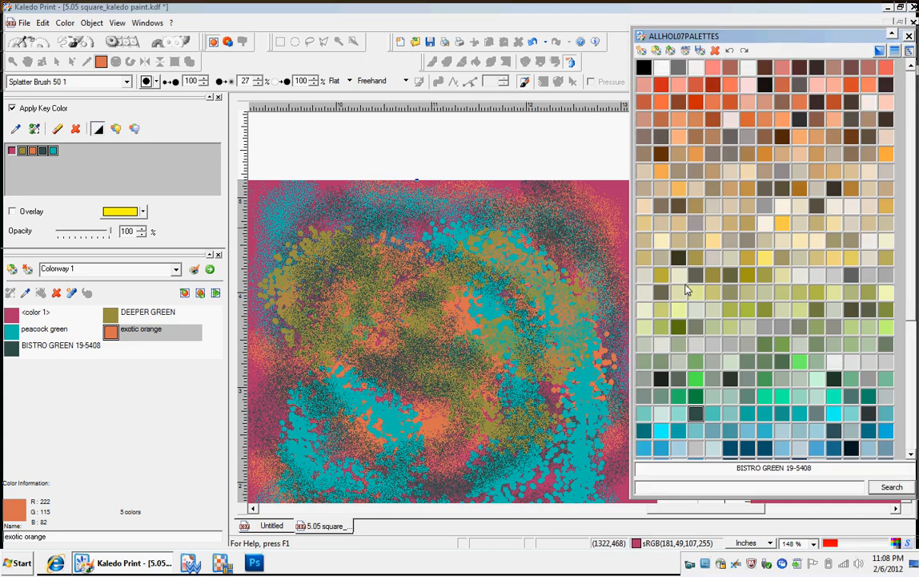
{"action": "left_click", "coordinate": [678, 274]}
{"action": "left_click_drag", "start_coordinate": [258, 365], "coordinate": [121, 346]}
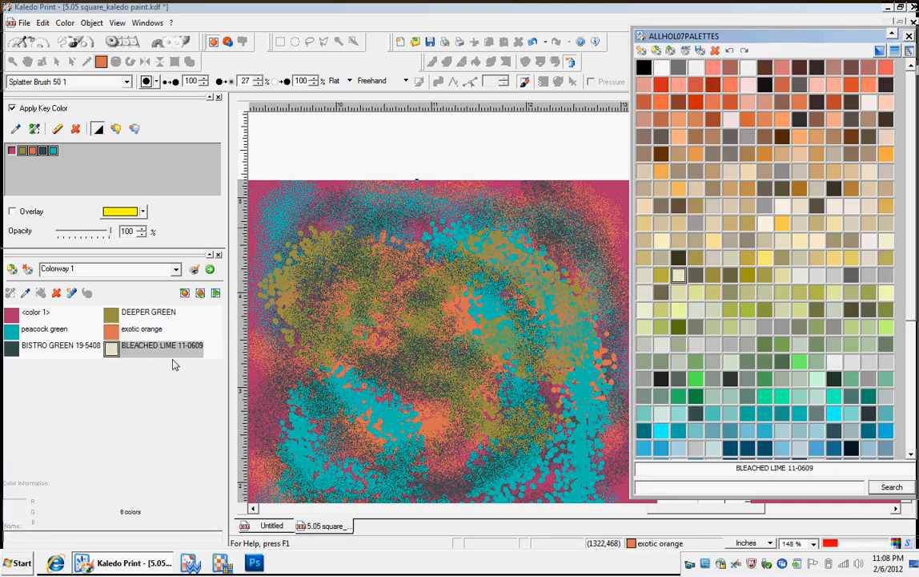
{"action": "left_click", "coordinate": [97, 129]}
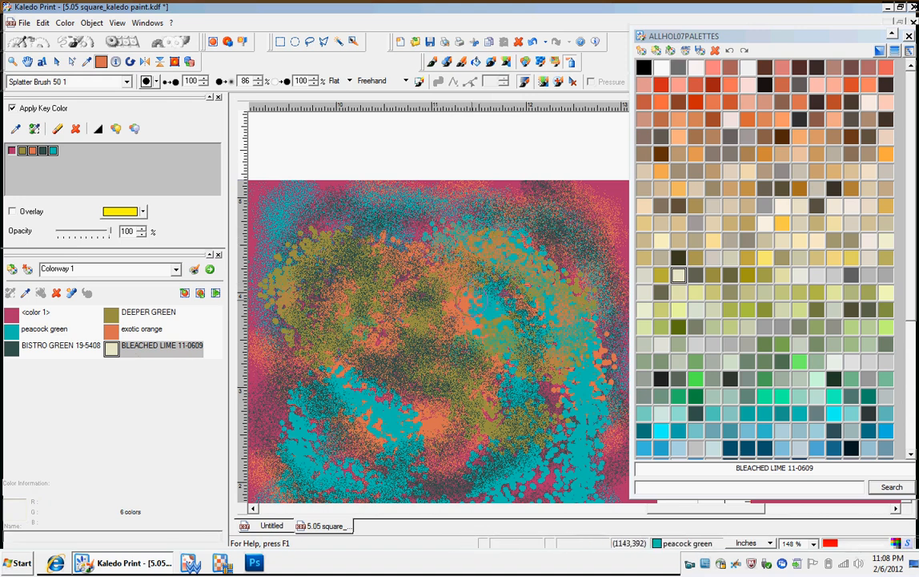
Make BLEACHED LIME 11-0609 the current color and splatter fine dots of it across the middle of the design
{"action": "left_click", "coordinate": [164, 347]}
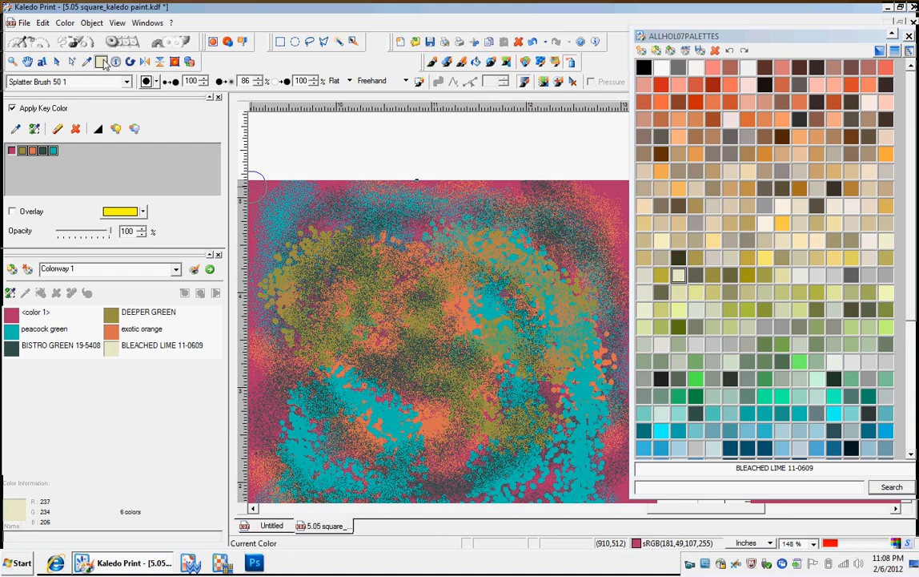
{"action": "double_click", "coordinate": [164, 346]}
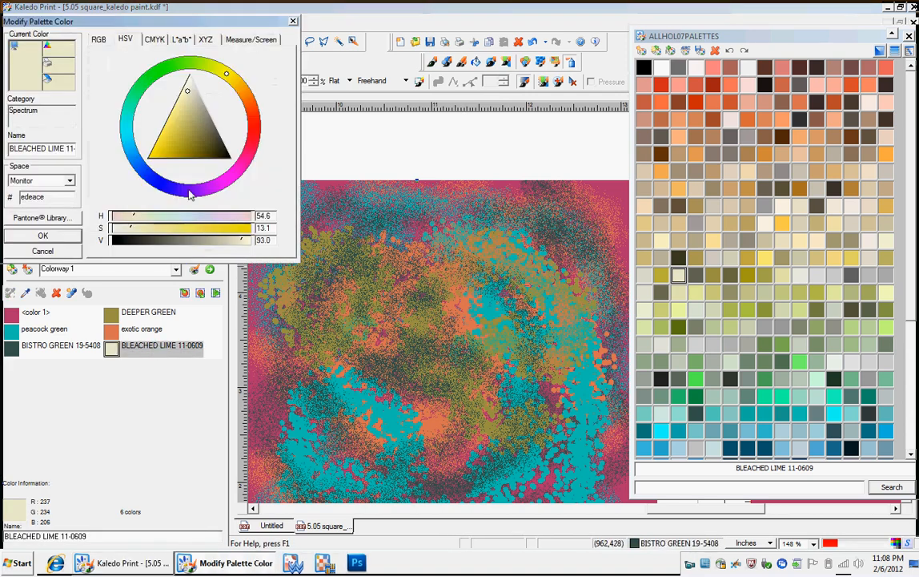
{"action": "left_click", "coordinate": [293, 22]}
{"action": "mouse_move", "coordinate": [488, 238]}
{"action": "left_mouse_down"}
{"action": "mouse_move", "coordinate": [385, 243]}
{"action": "mouse_move", "coordinate": [363, 311]}
{"action": "mouse_move", "coordinate": [415, 325]}
{"action": "left_mouse_up"}
{"action": "mouse_move", "coordinate": [430, 258]}
{"action": "left_mouse_down"}
{"action": "mouse_move", "coordinate": [522, 296]}
{"action": "mouse_move", "coordinate": [504, 342]}
{"action": "mouse_move", "coordinate": [566, 364]}
{"action": "mouse_move", "coordinate": [568, 428]}
{"action": "left_mouse_up"}
{"action": "mouse_move", "coordinate": [513, 392]}
{"action": "left_mouse_down"}
{"action": "mouse_move", "coordinate": [384, 389]}
{"action": "mouse_move", "coordinate": [324, 352]}
{"action": "left_mouse_up"}
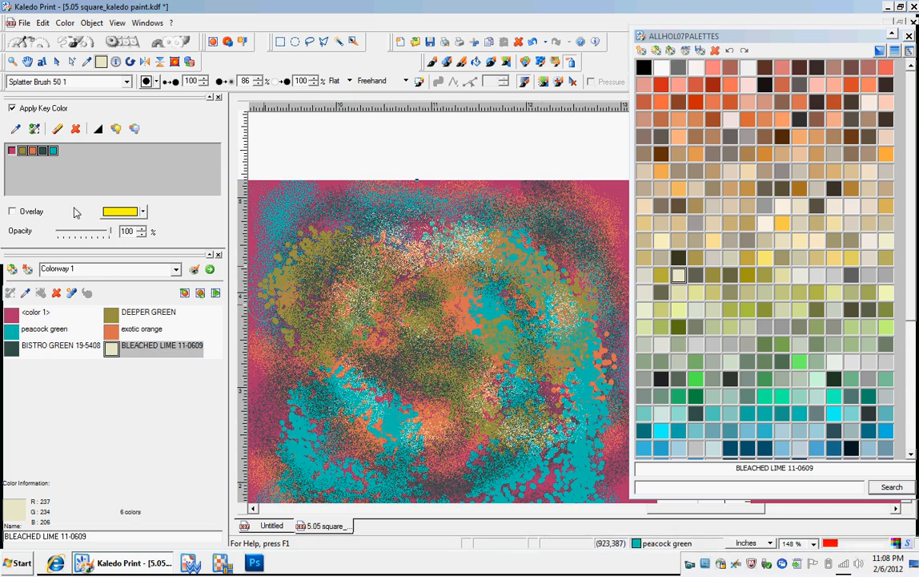
Restrict the key colors to exotic orange and splatter BLEACHED LIME over the orange areas of the design
{"action": "left_click", "coordinate": [60, 159]}
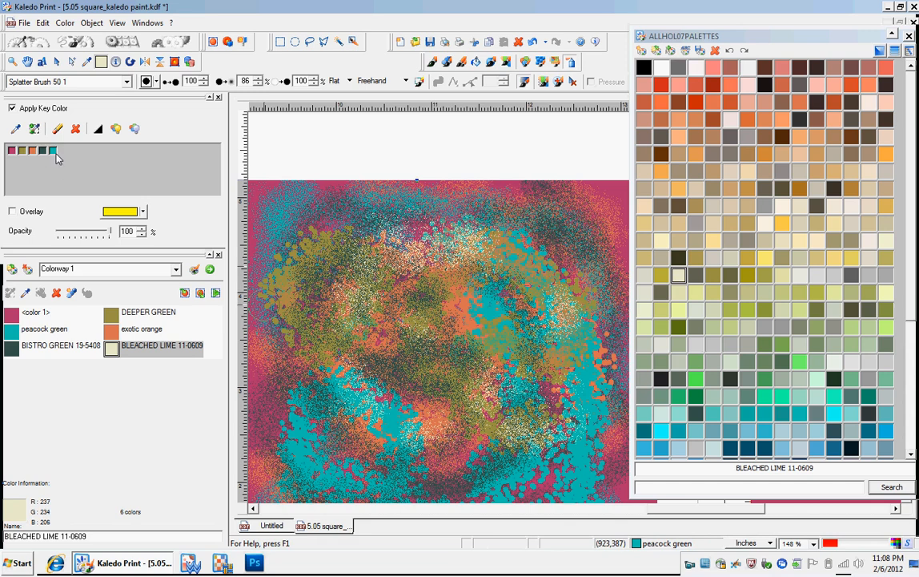
{"action": "left_click", "coordinate": [32, 149]}
{"action": "mouse_move", "coordinate": [454, 298]}
{"action": "left_mouse_down"}
{"action": "mouse_move", "coordinate": [360, 272]}
{"action": "mouse_move", "coordinate": [432, 228]}
{"action": "mouse_move", "coordinate": [604, 215]}
{"action": "left_mouse_up"}
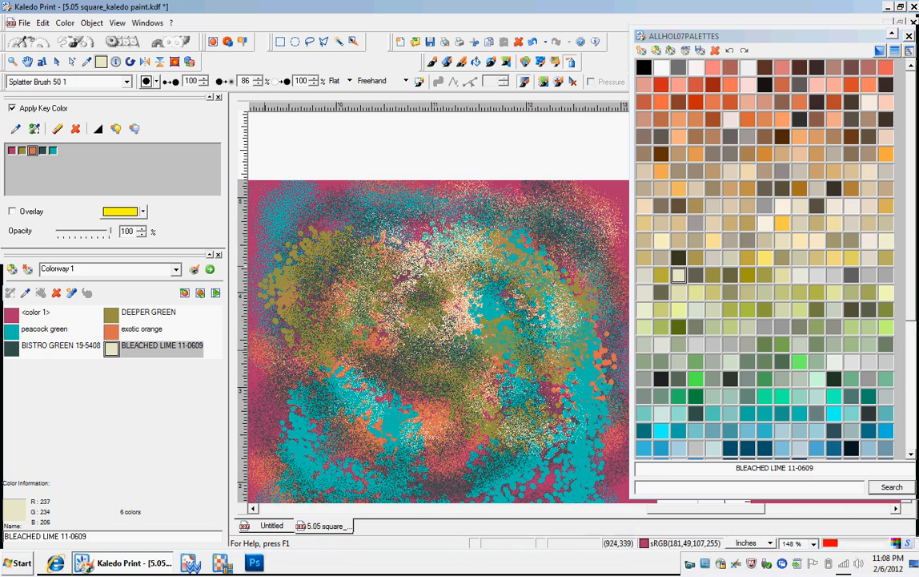
{"action": "left_click_drag", "start_coordinate": [314, 376], "coordinate": [391, 413]}
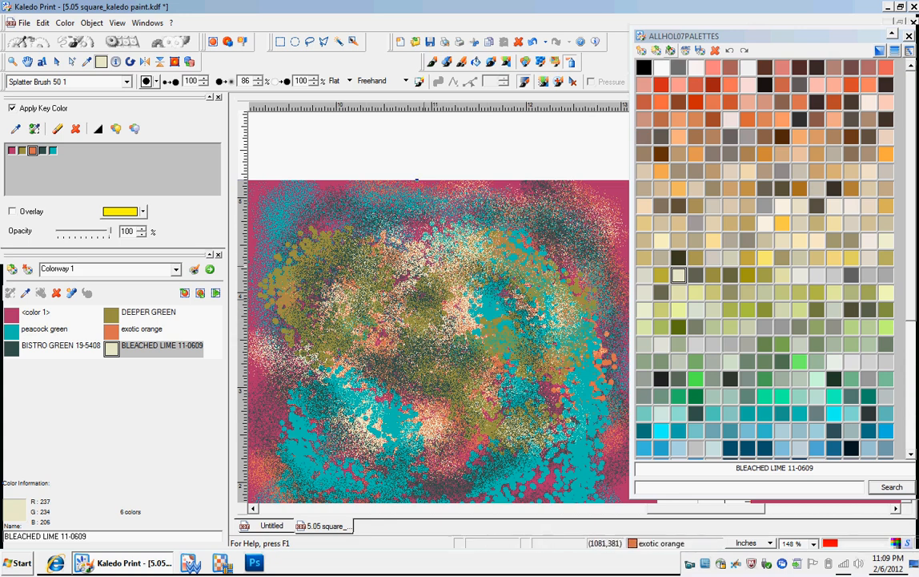
Switch to the SRTRASH brush and paint BLEACHED LIME over the orange patches in the center and right of the design
{"action": "left_click", "coordinate": [433, 61]}
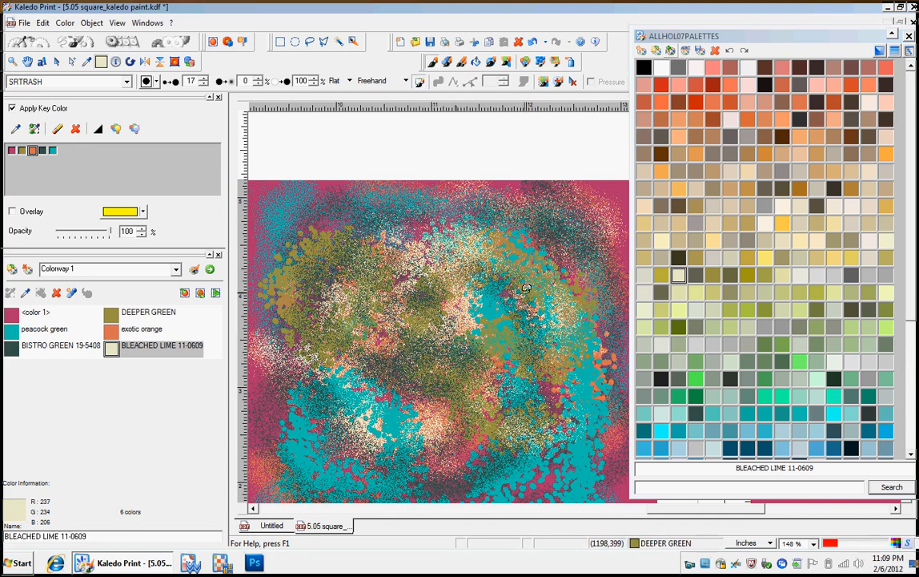
{"action": "left_click_drag", "start_coordinate": [458, 429], "coordinate": [500, 301]}
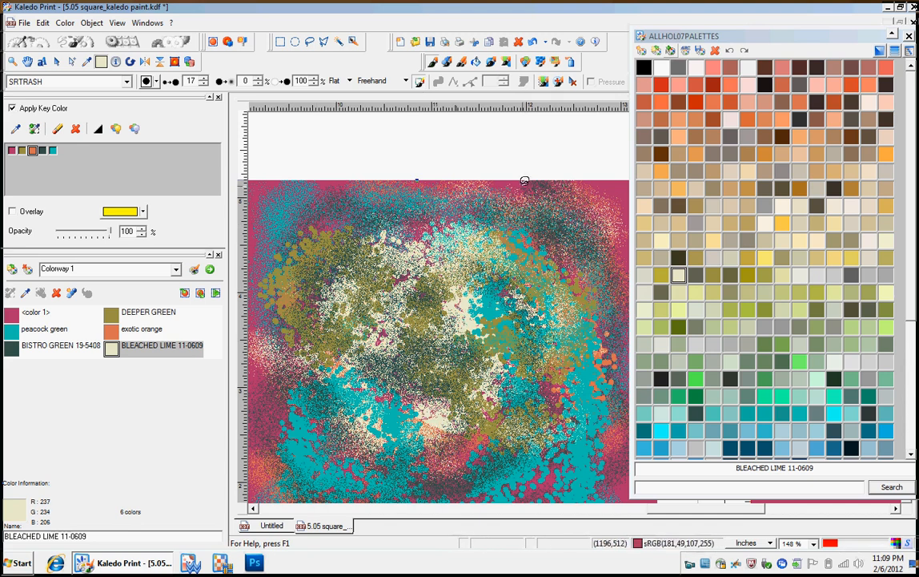
{"action": "mouse_move", "coordinate": [508, 249]}
{"action": "left_mouse_down"}
{"action": "mouse_move", "coordinate": [339, 383]}
{"action": "mouse_move", "coordinate": [451, 432]}
{"action": "mouse_move", "coordinate": [549, 273]}
{"action": "mouse_move", "coordinate": [504, 227]}
{"action": "left_mouse_up"}
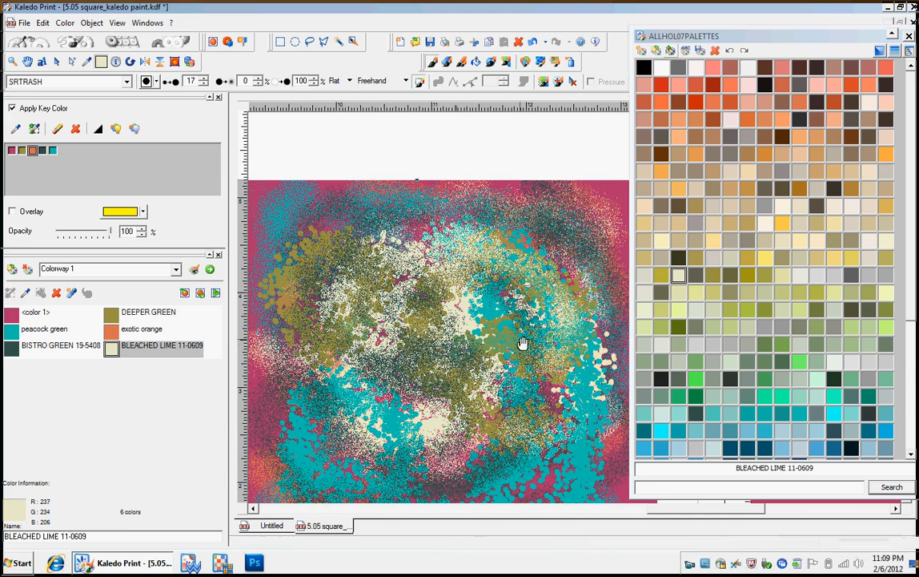
Clear all key colors and pick a new set from a rectangular area across the lower part of the design
{"action": "left_click_drag", "start_coordinate": [496, 370], "coordinate": [528, 210]}
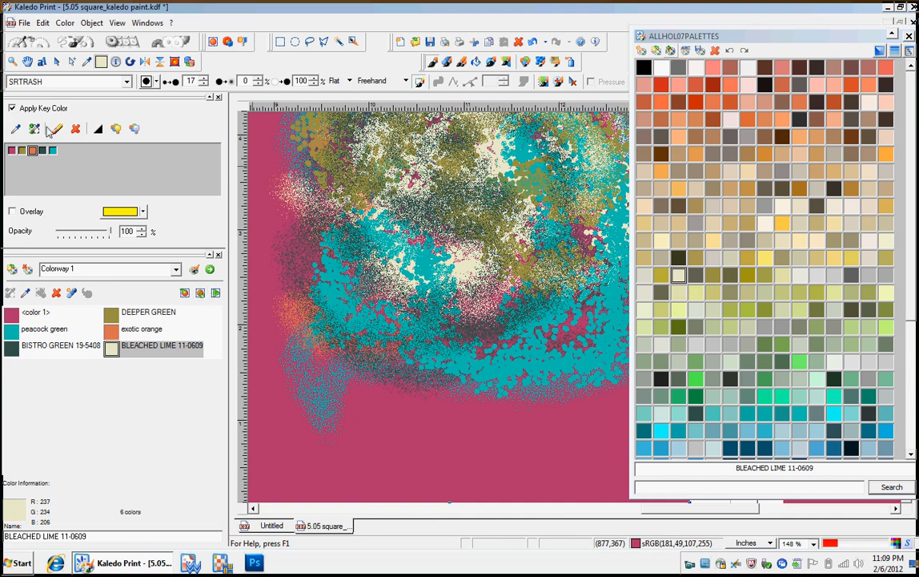
{"action": "left_click", "coordinate": [12, 150]}
{"action": "left_click", "coordinate": [53, 151], "text": "shift"}
{"action": "left_click", "coordinate": [76, 129]}
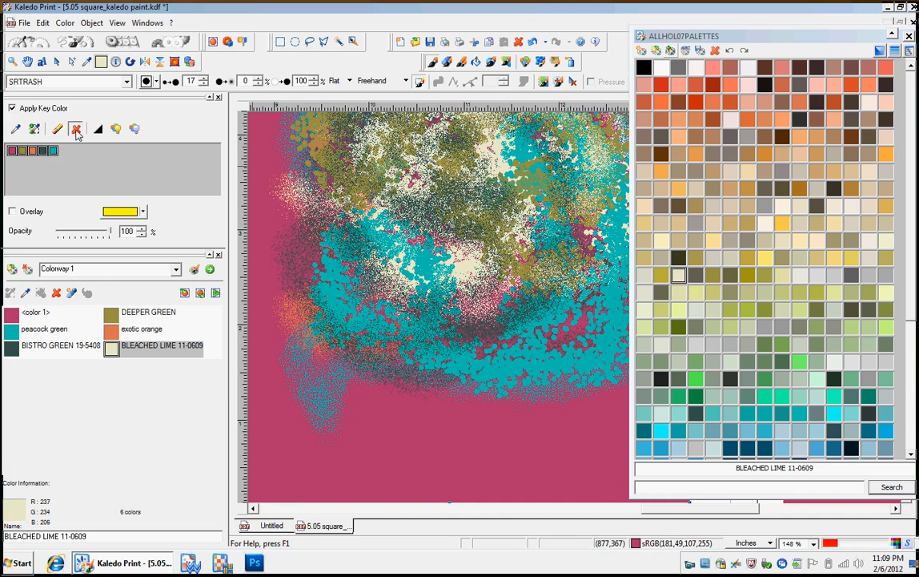
{"action": "left_click", "coordinate": [35, 131]}
{"action": "left_click_drag", "start_coordinate": [270, 134], "coordinate": [540, 425]}
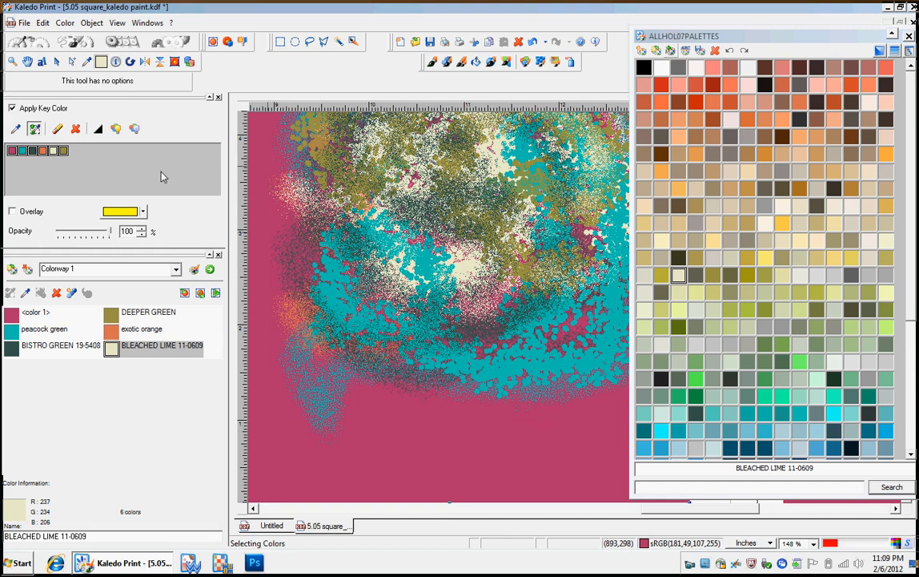
Erase BLEACHED LIME and BISTRO GREEN from the set of key colors
{"action": "left_click", "coordinate": [134, 131]}
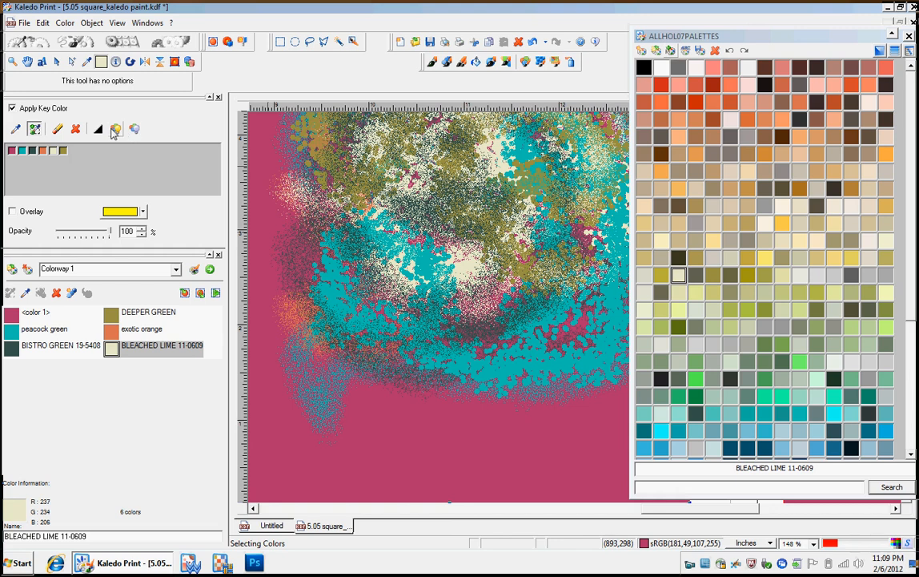
{"action": "left_click", "coordinate": [56, 128]}
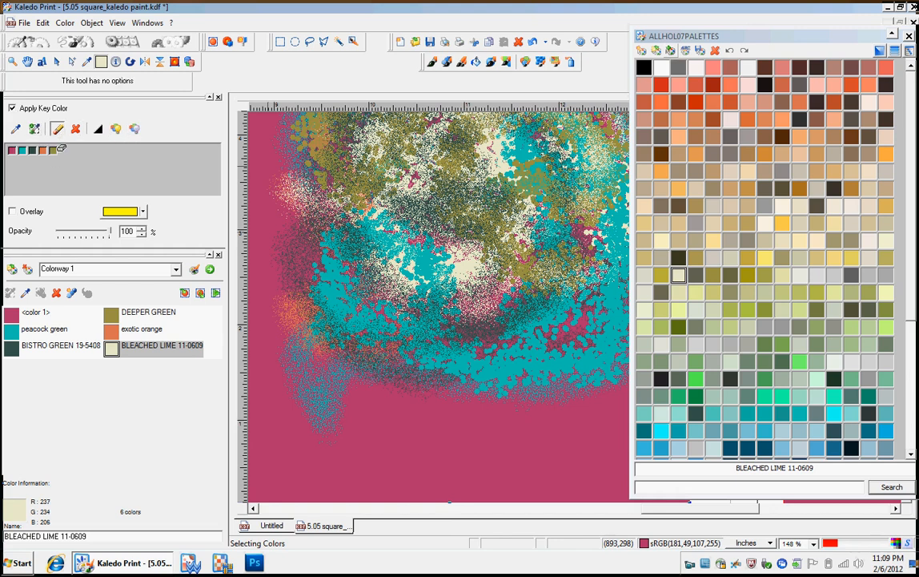
{"action": "left_click", "coordinate": [32, 150]}
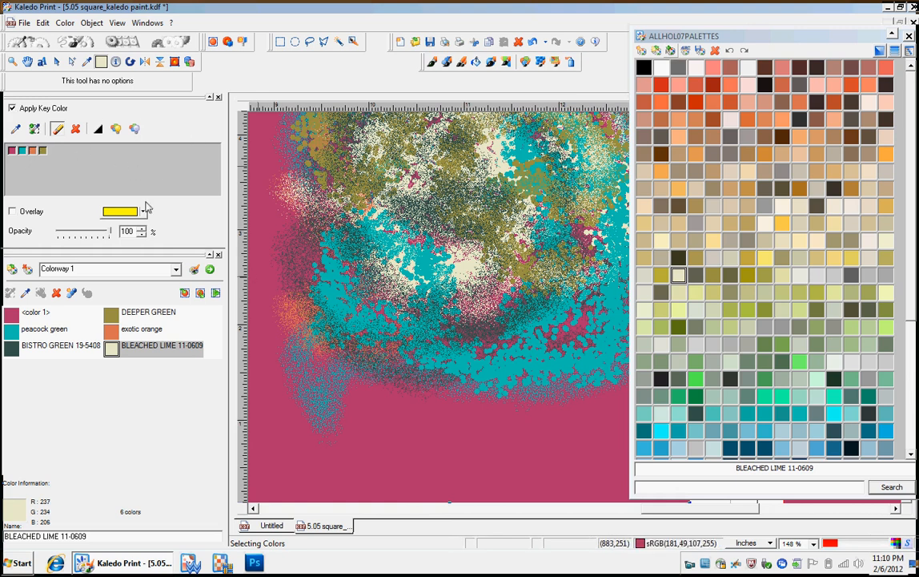
Turn on the overlay for the magenta key color and adjust its opacity to 61%, followed by 87%
{"action": "left_click", "coordinate": [12, 211]}
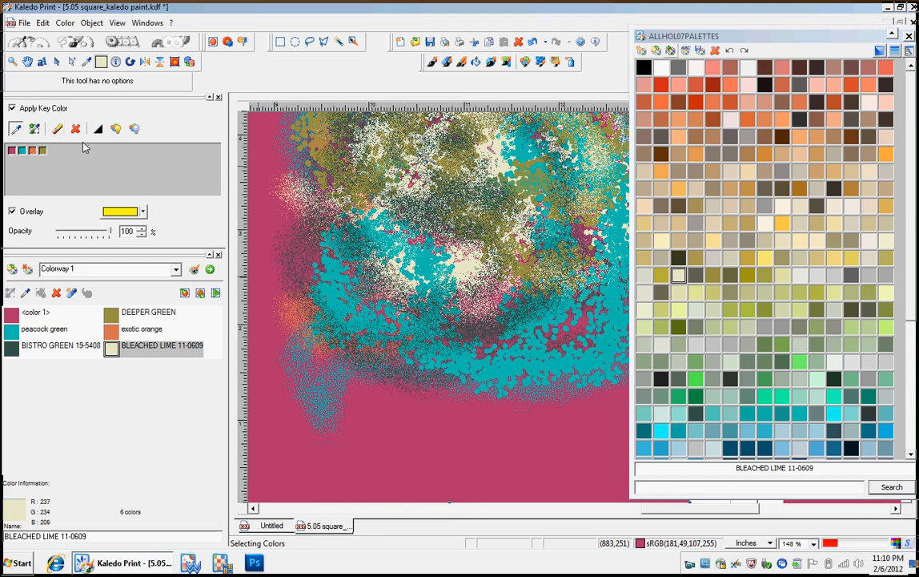
{"action": "left_click", "coordinate": [15, 130]}
{"action": "left_click", "coordinate": [12, 151]}
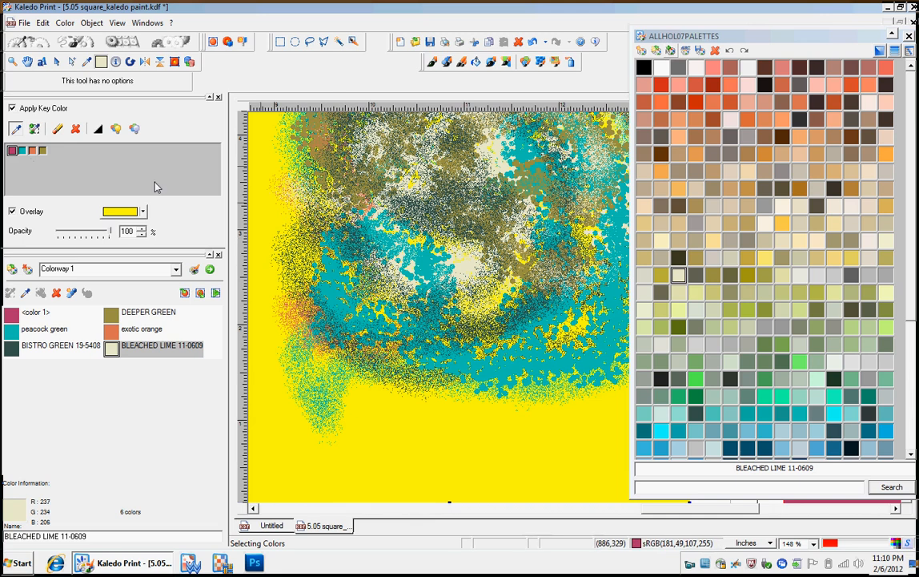
{"action": "left_click_drag", "start_coordinate": [111, 234], "coordinate": [89, 237]}
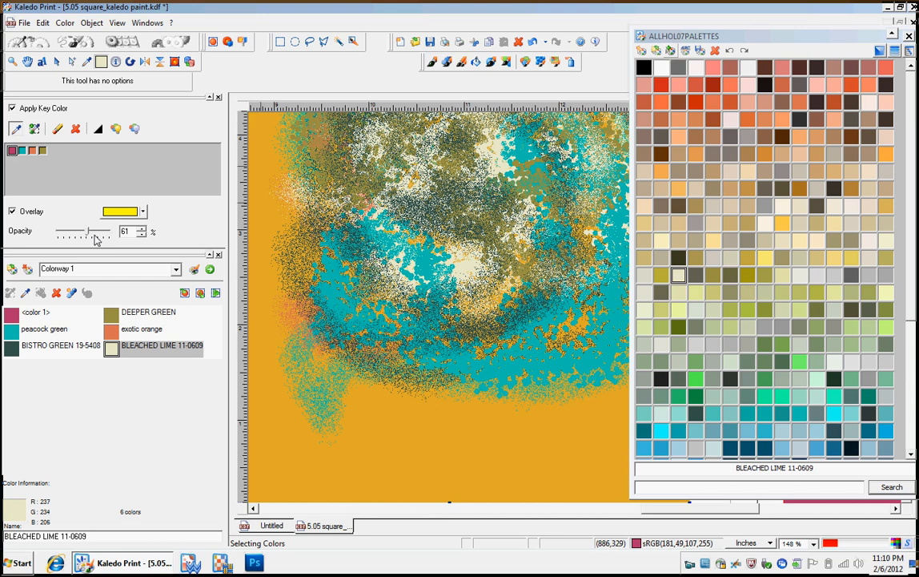
{"action": "mouse_move", "coordinate": [89, 234]}
{"action": "left_mouse_down"}
{"action": "mouse_move", "coordinate": [66, 235]}
{"action": "mouse_move", "coordinate": [107, 232]}
{"action": "left_mouse_up"}
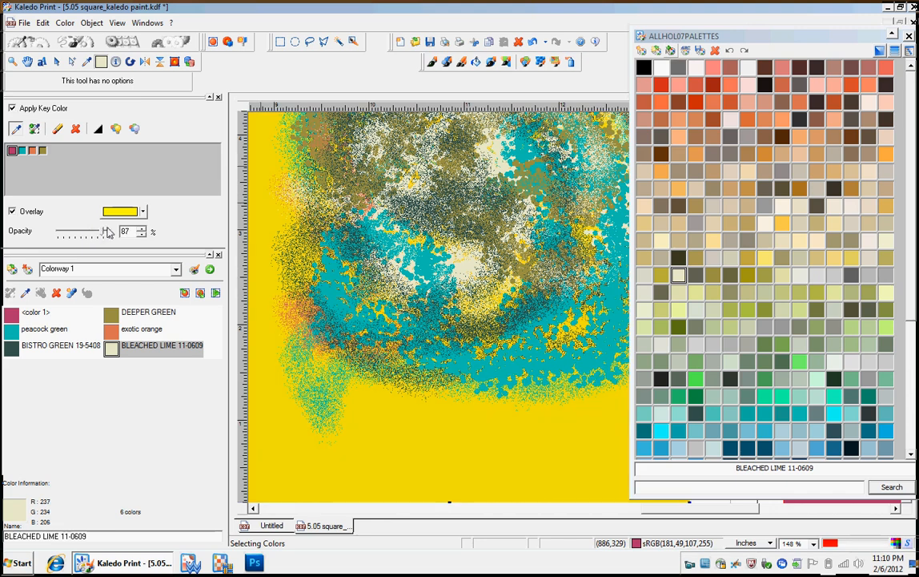
Change the overlay color to white and reduce its opacity to 48%
{"action": "left_click", "coordinate": [144, 210]}
{"action": "left_click", "coordinate": [142, 262]}
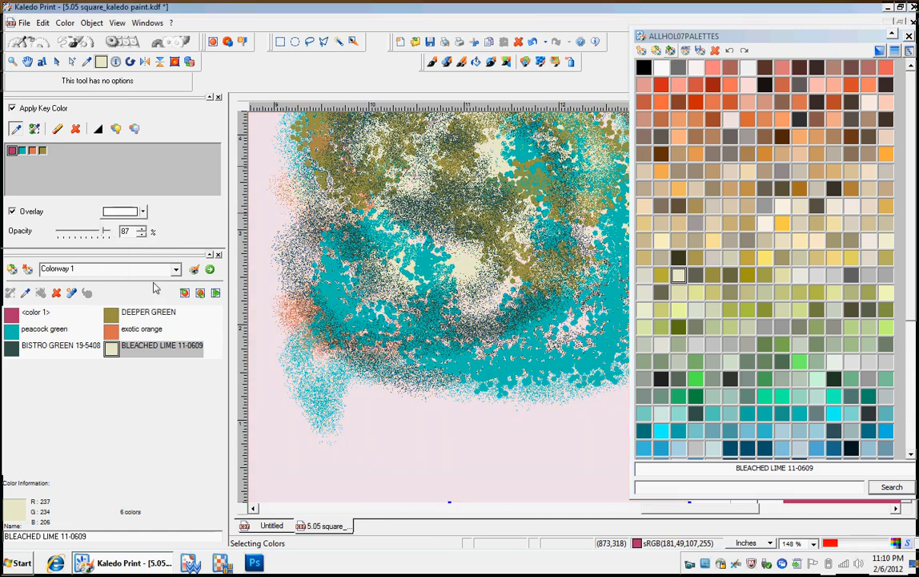
{"action": "left_click_drag", "start_coordinate": [104, 235], "coordinate": [81, 236]}
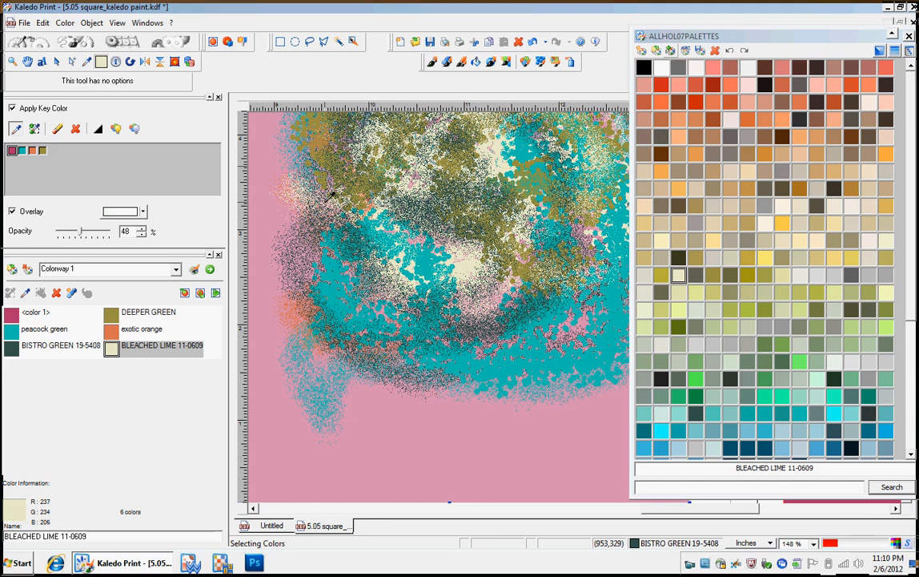
Define a custom green with RGB 50, 214, 58, add it to the custom colors and apply it as the overlay color
{"action": "left_click", "coordinate": [143, 212]}
{"action": "left_click", "coordinate": [128, 302]}
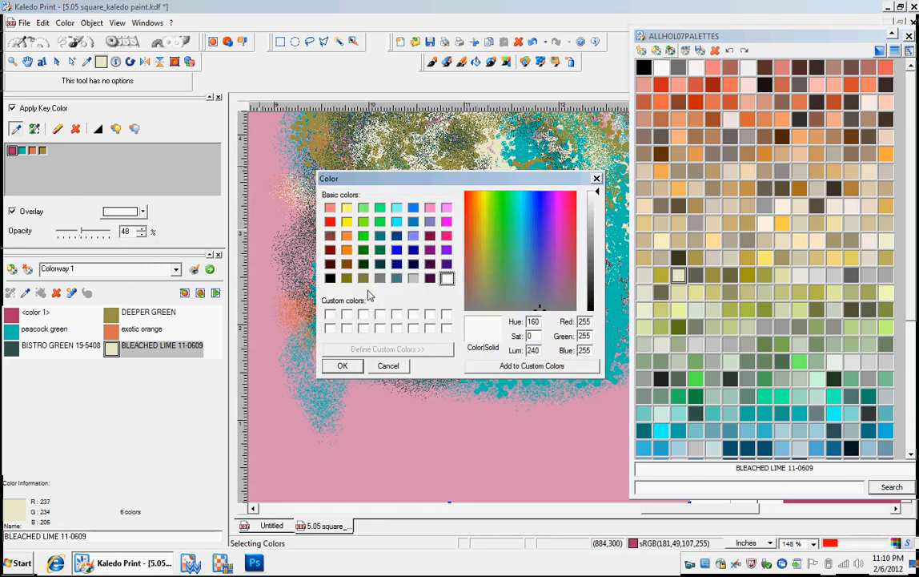
{"action": "key", "text": "Tab"}
{"action": "left_click_drag", "start_coordinate": [541, 310], "coordinate": [503, 233]}
{"action": "left_click_drag", "start_coordinate": [597, 192], "coordinate": [597, 249]}
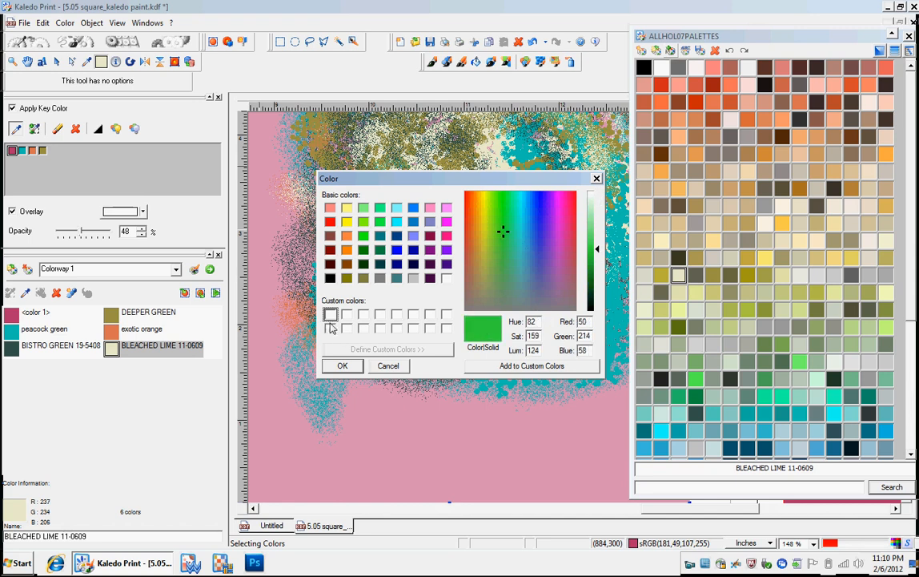
{"action": "left_click", "coordinate": [553, 366]}
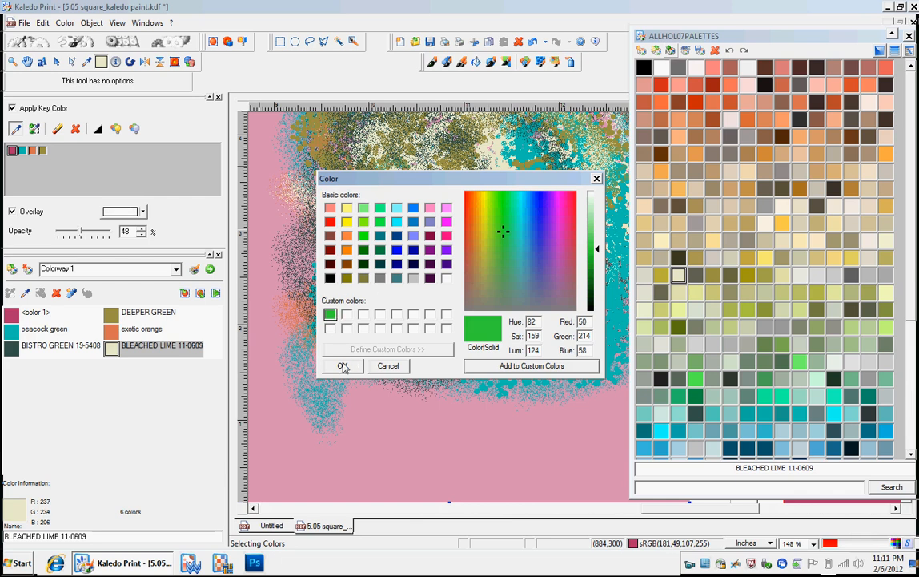
{"action": "key", "text": "Return"}
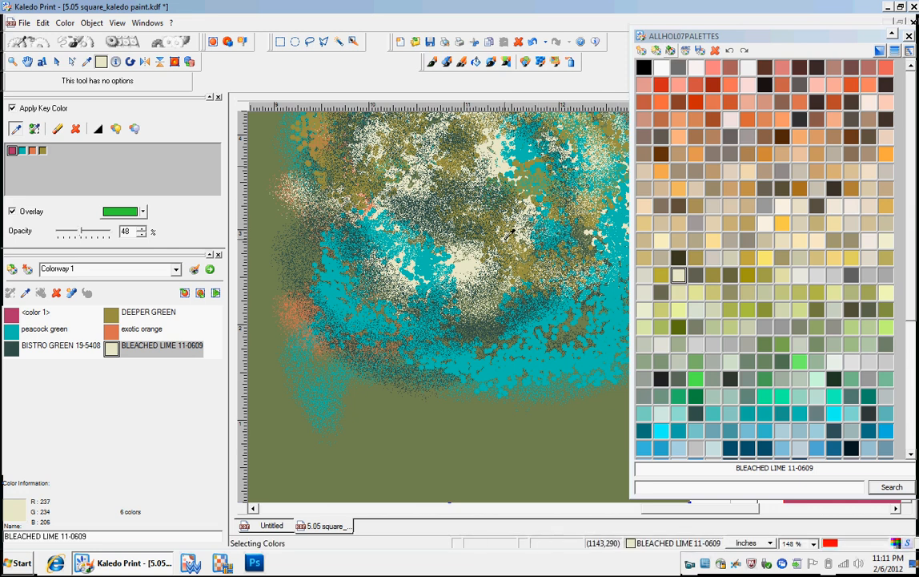
{"action": "key", "text": "space"}
{"action": "key", "text": "space"}
{"action": "key", "text": "space"}
{"action": "key", "text": "space"}
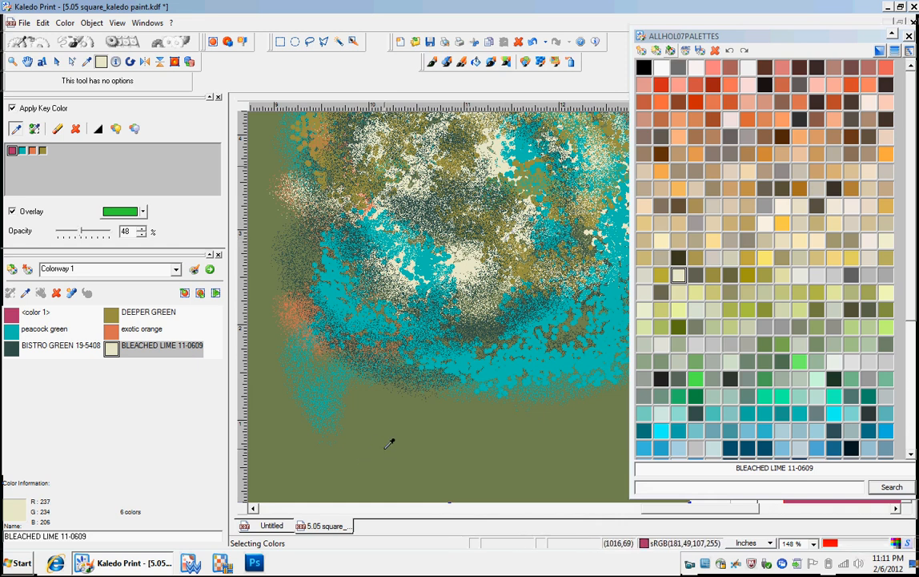
Fill the highlighted magenta background below the design with BLEACHED LIME using the Fill Bucket
{"action": "key", "text": "f"}
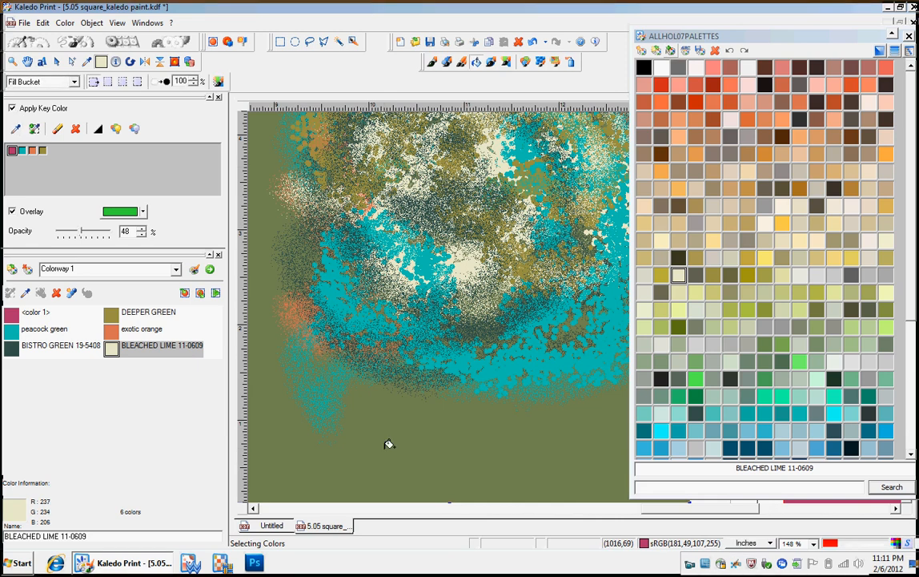
{"action": "left_click", "coordinate": [388, 445]}
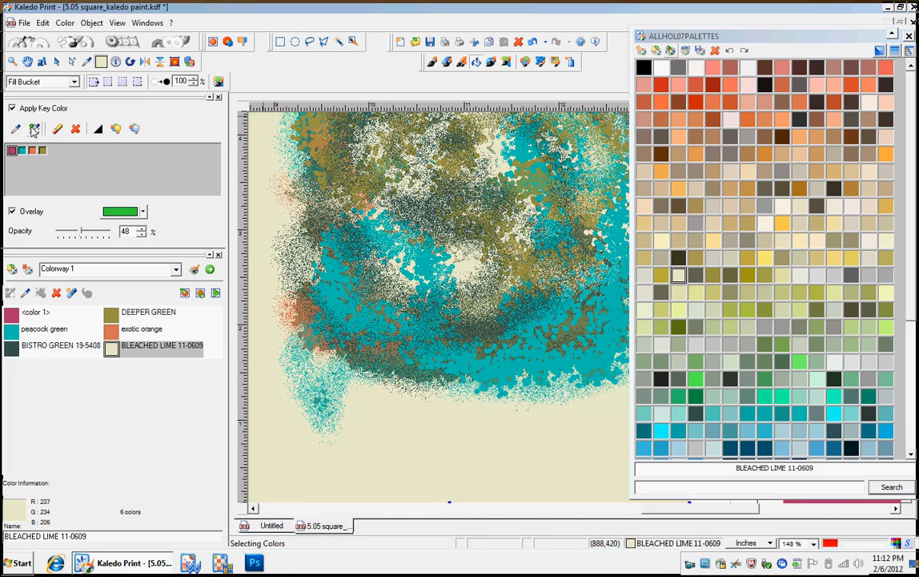
Set exotic orange as the only active key color and prepare a DEEPER GREEN fill with the overlay off
{"action": "left_click", "coordinate": [32, 151]}
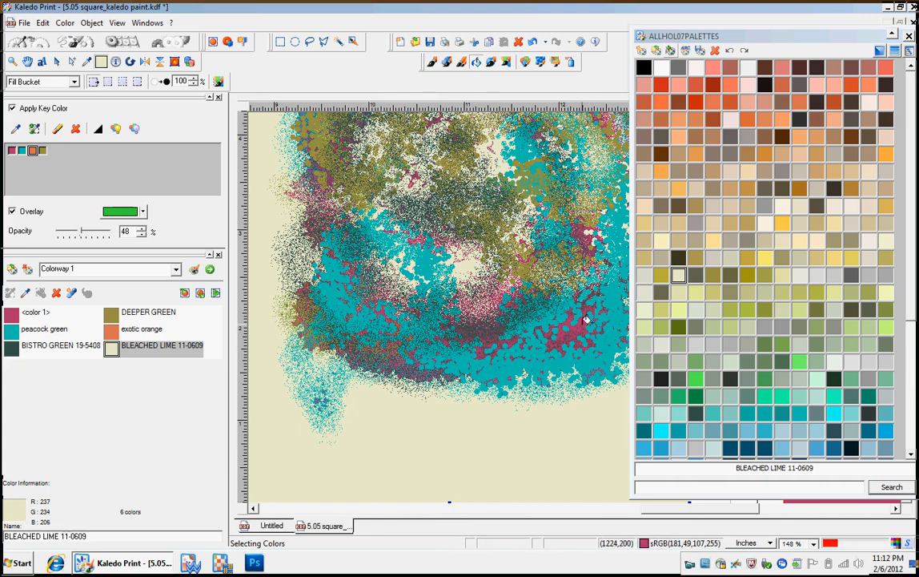
{"action": "left_click", "coordinate": [141, 329]}
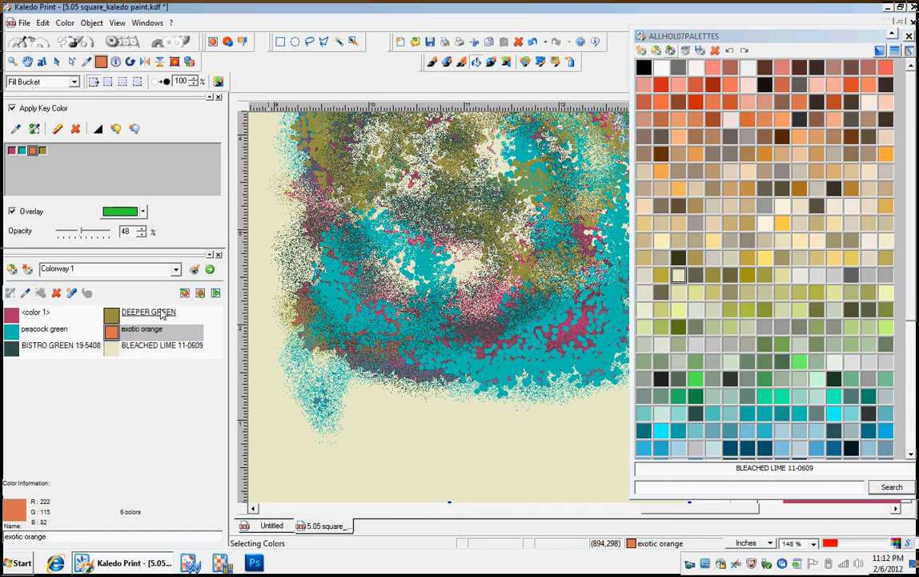
{"action": "left_click", "coordinate": [149, 312]}
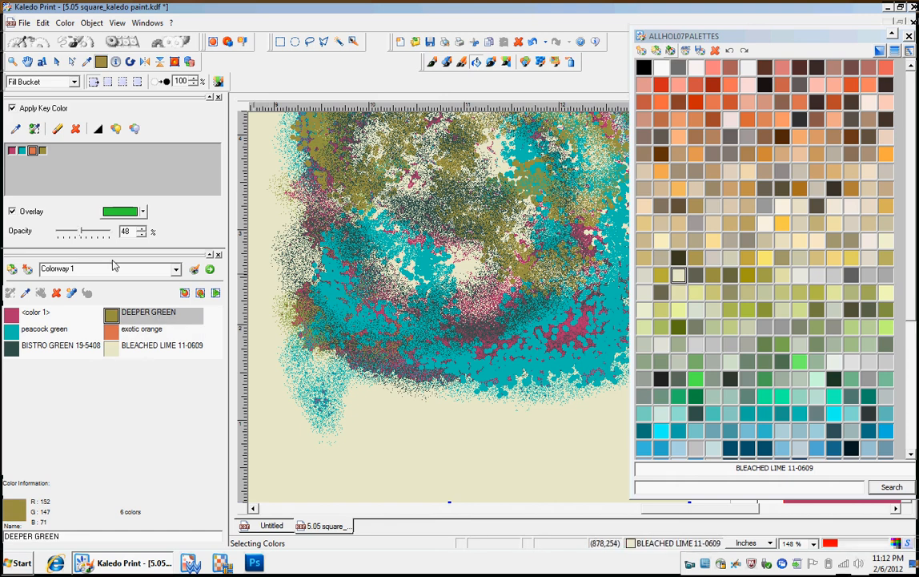
{"action": "left_click", "coordinate": [12, 211]}
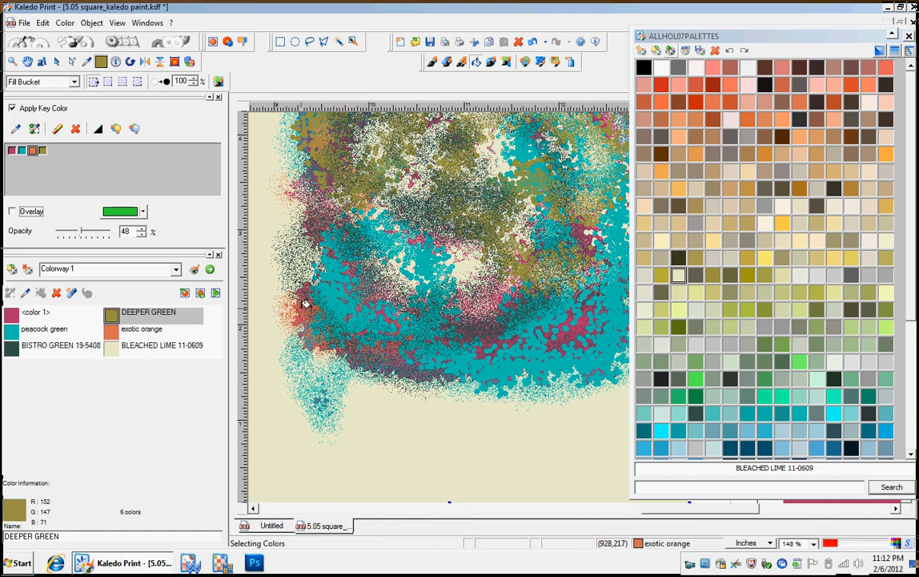